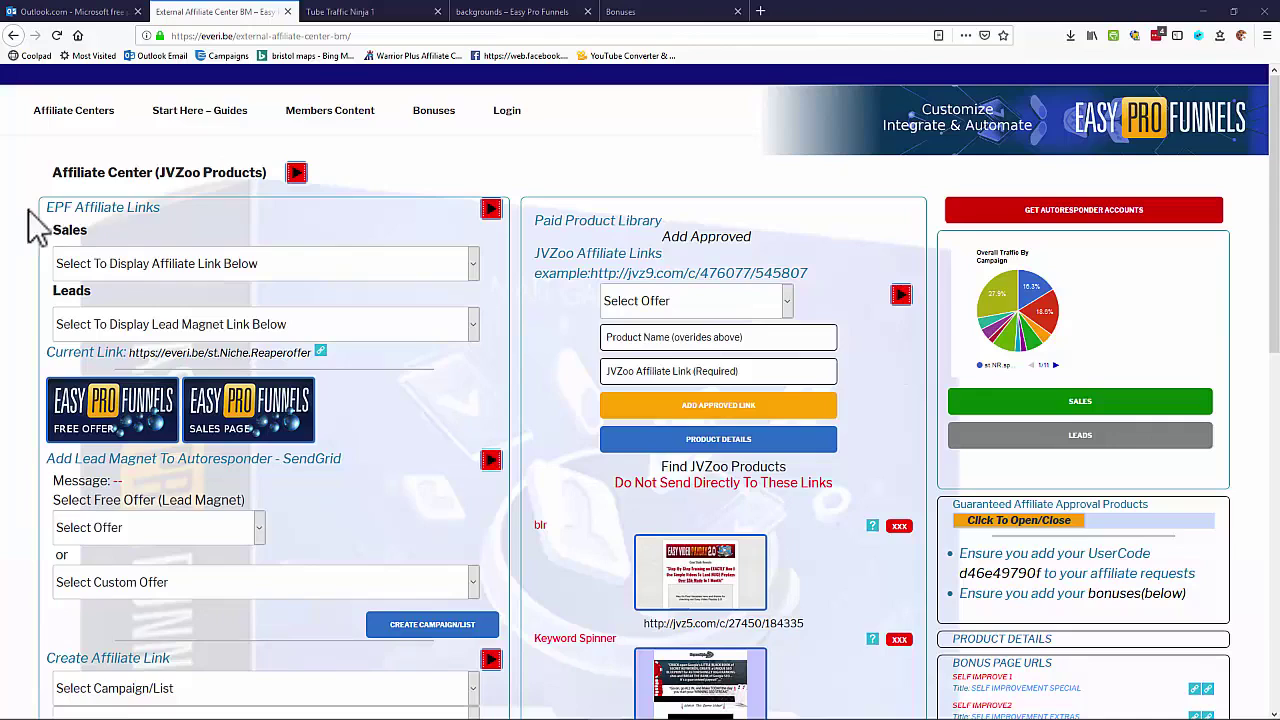
# Go to Create Free Products & Bonuses and filter its product list to the Internet Marketing category.
pyautogui.moveTo(100, 118)
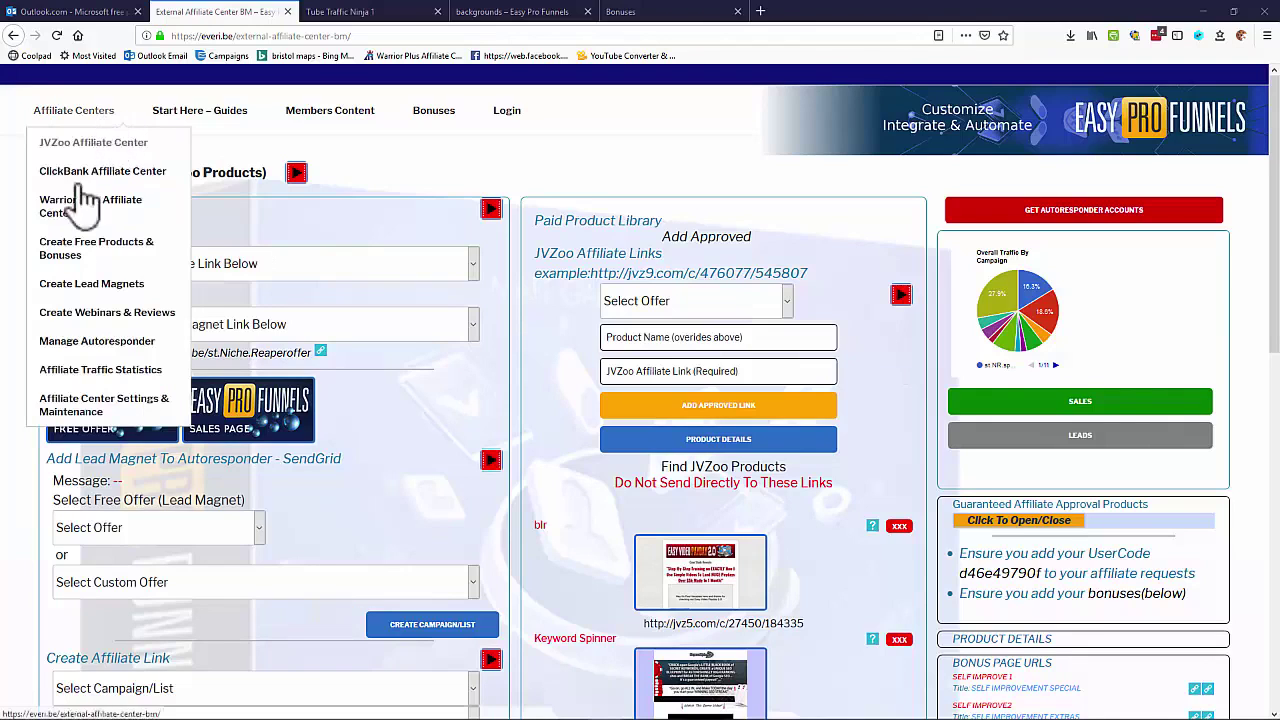
pyautogui.click(80, 258)
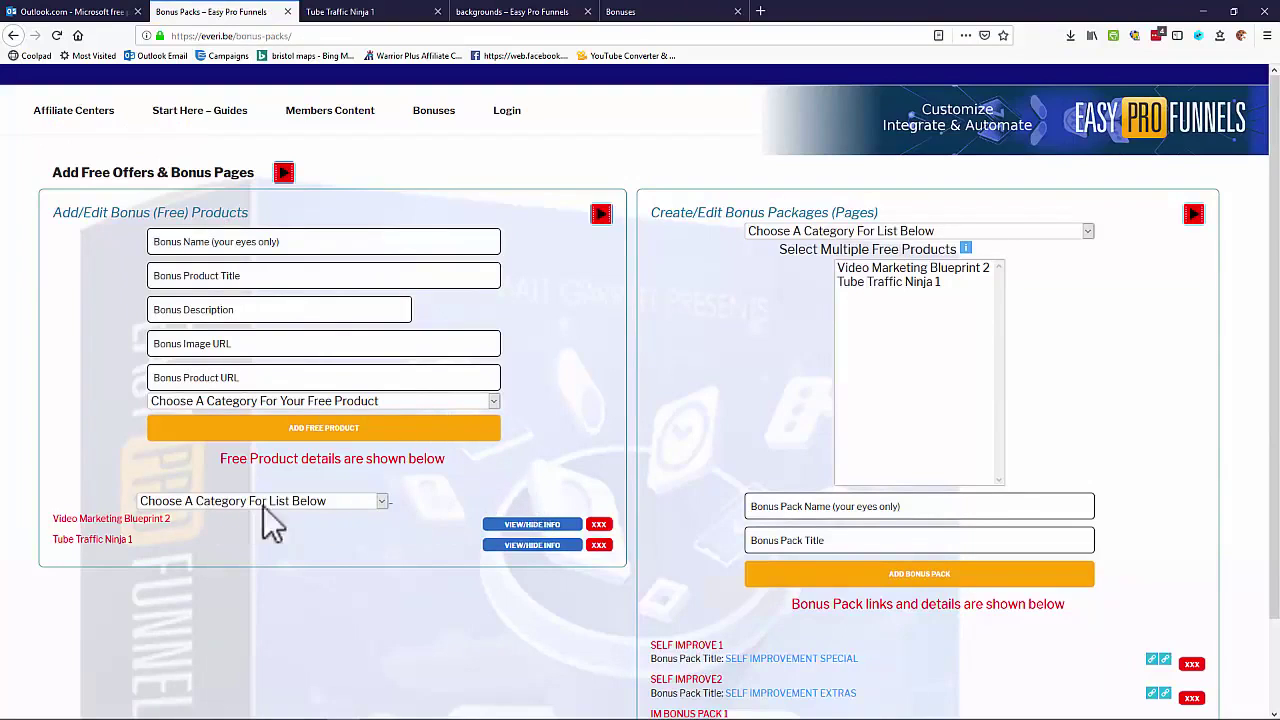
pyautogui.click(380, 502)
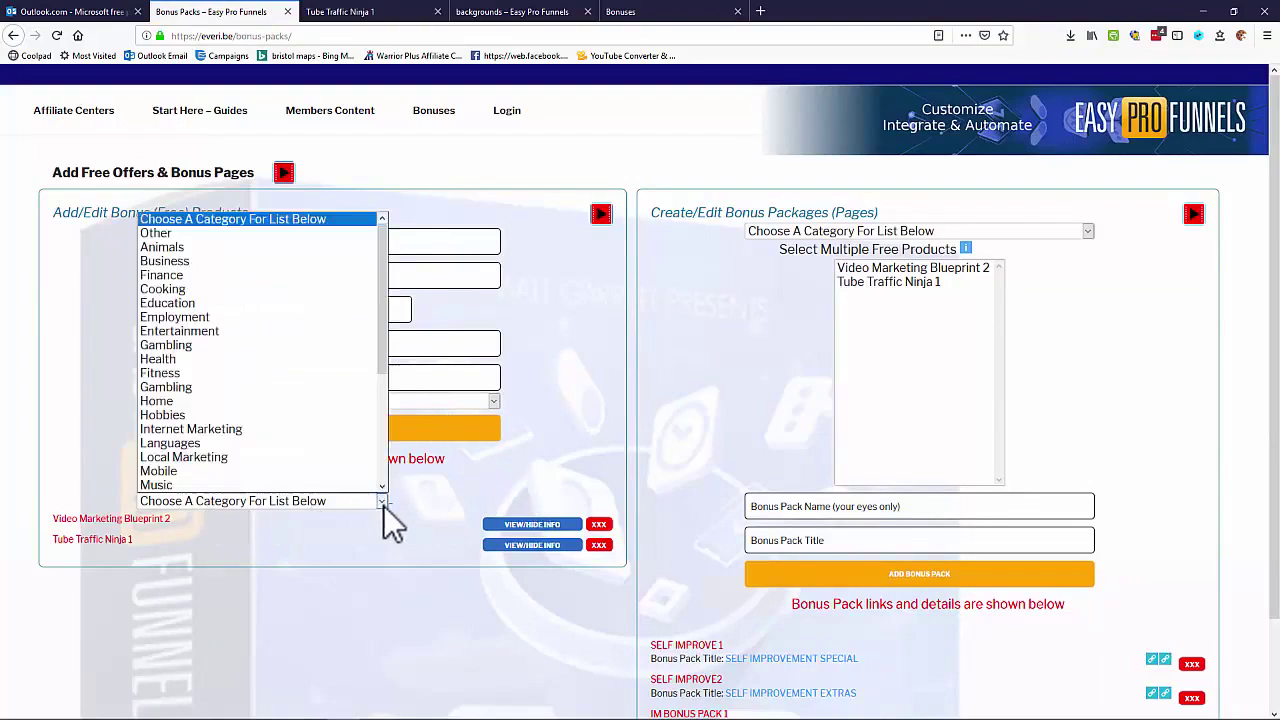
pyautogui.click(243, 429)
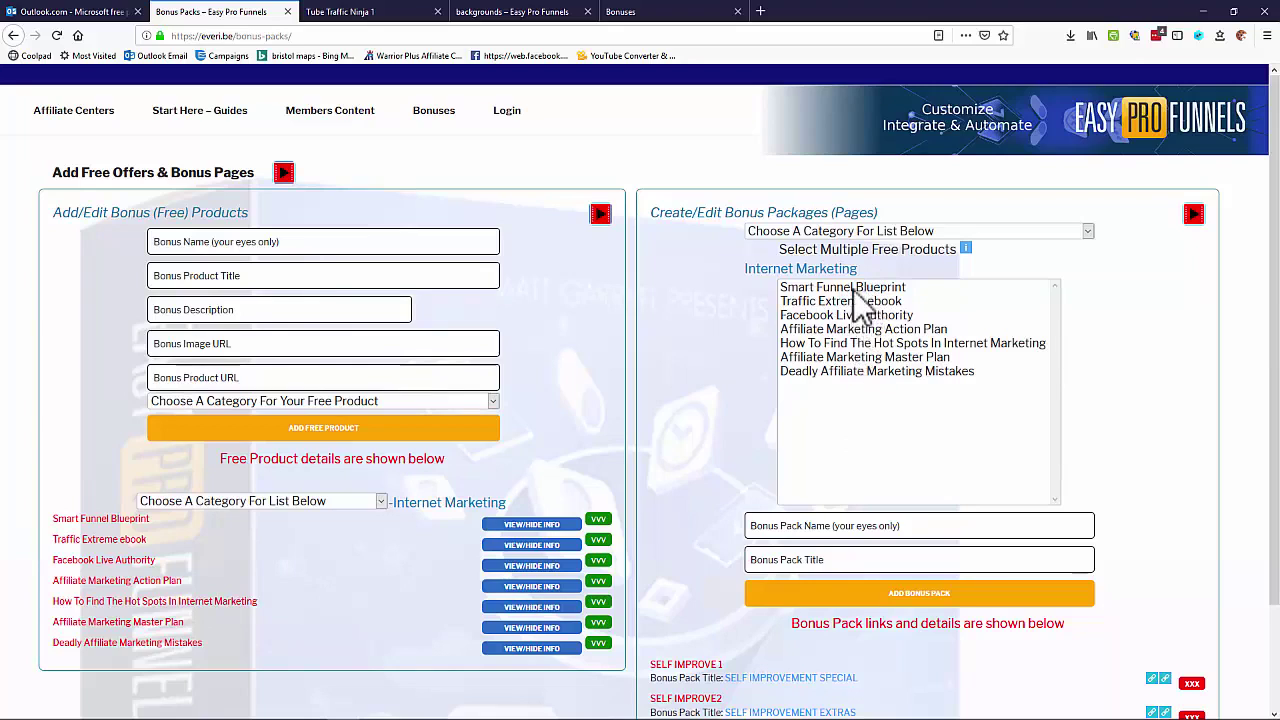
# Select five products: Smart Funnel Blueprint, Facebook Live Authority, Affiliate Marketing Action Plan, Hot Spots, Deadly Affiliate Mistakes.
pyautogui.click(855, 288)
pyautogui.keyDown('ctrl'); pyautogui.click(859, 316); pyautogui.keyUp('ctrl')
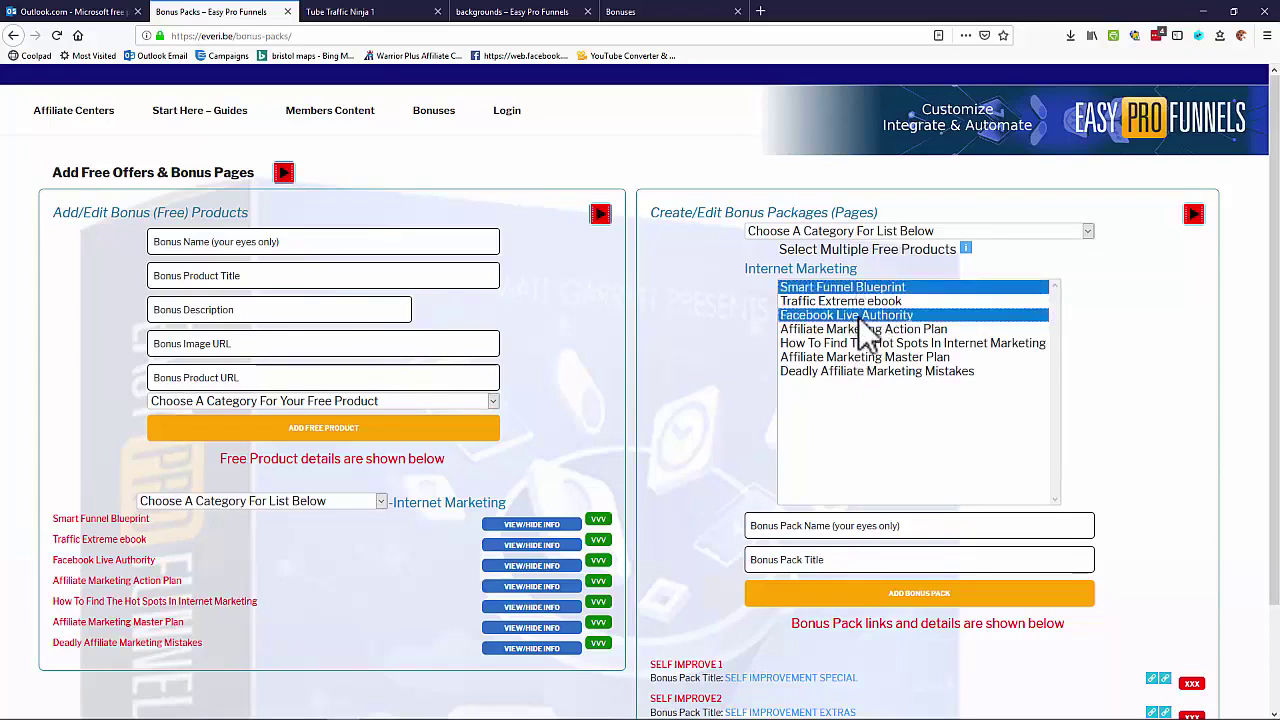
pyautogui.keyDown('ctrl'); pyautogui.click(860, 330); pyautogui.keyUp('ctrl')
pyautogui.keyDown('ctrl'); pyautogui.click(864, 344); pyautogui.keyUp('ctrl')
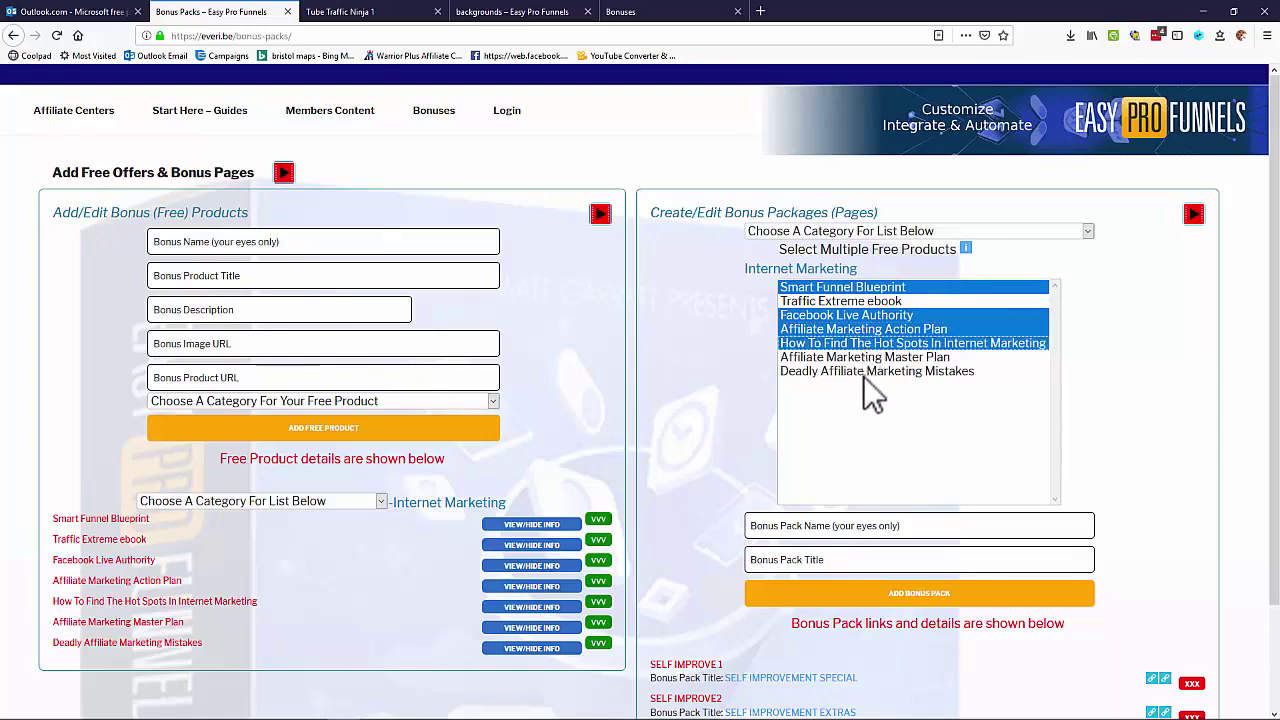
pyautogui.keyDown('ctrl'); pyautogui.click(864, 372); pyautogui.keyUp('ctrl')
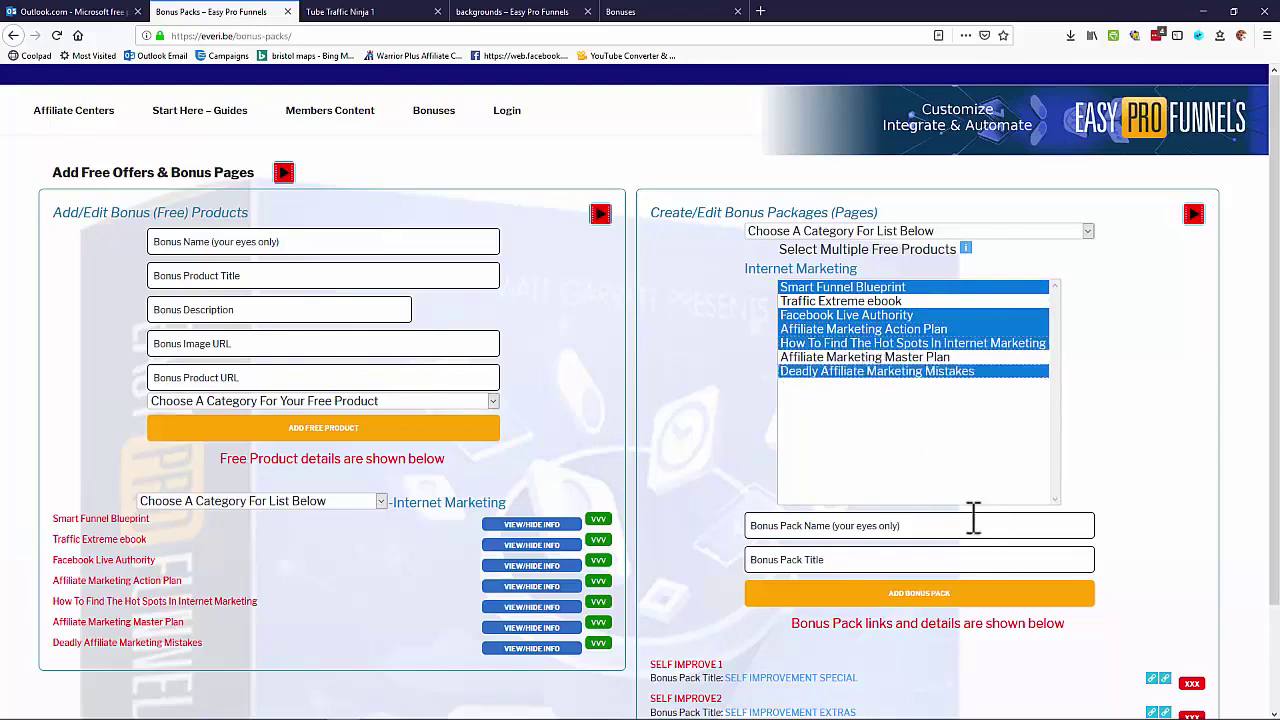
# Name the bonus pack BP1 with title 'BP1 IM', then add it and confirm.
pyautogui.click(819, 528)
pyautogui.write('B')
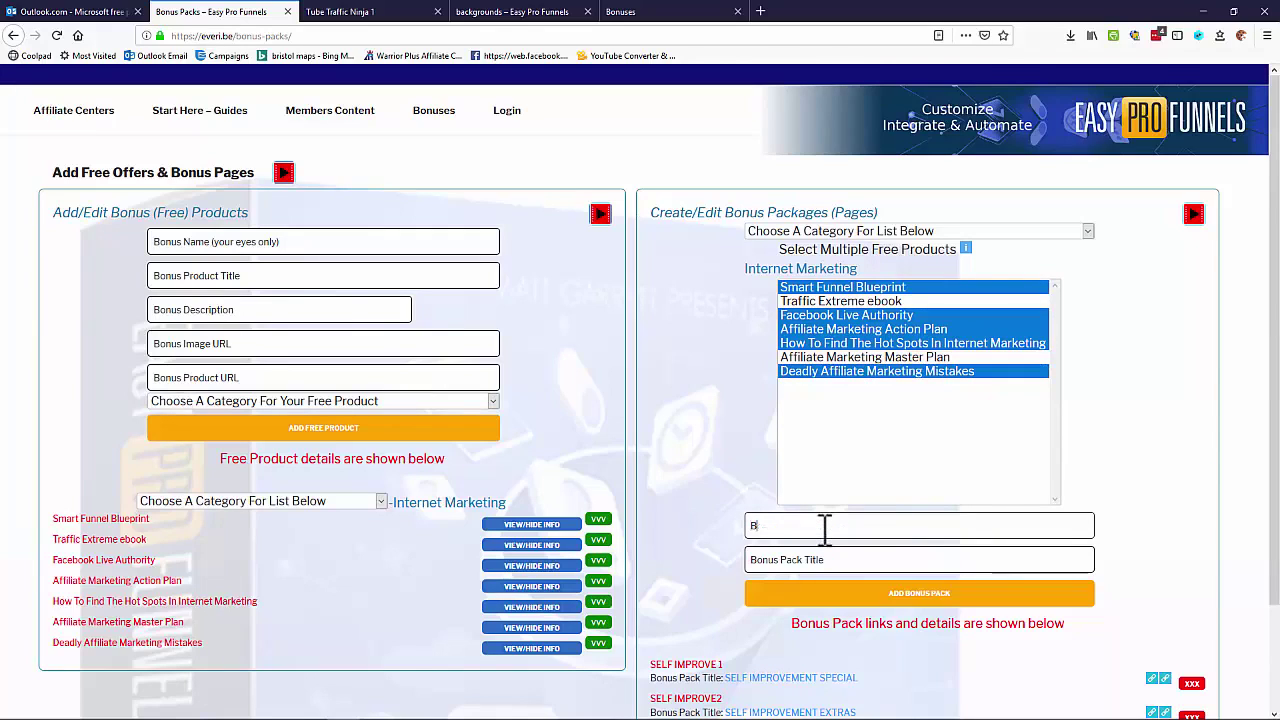
pyautogui.write('P1')
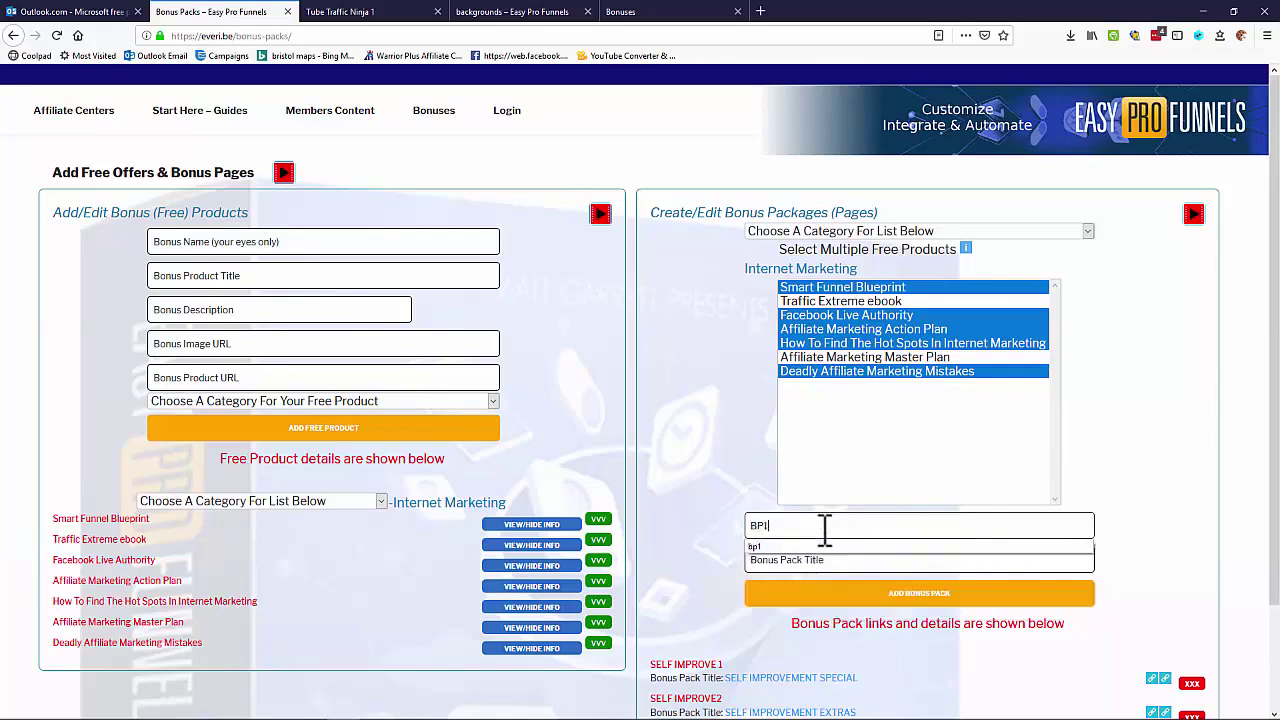
pyautogui.click(778, 558)
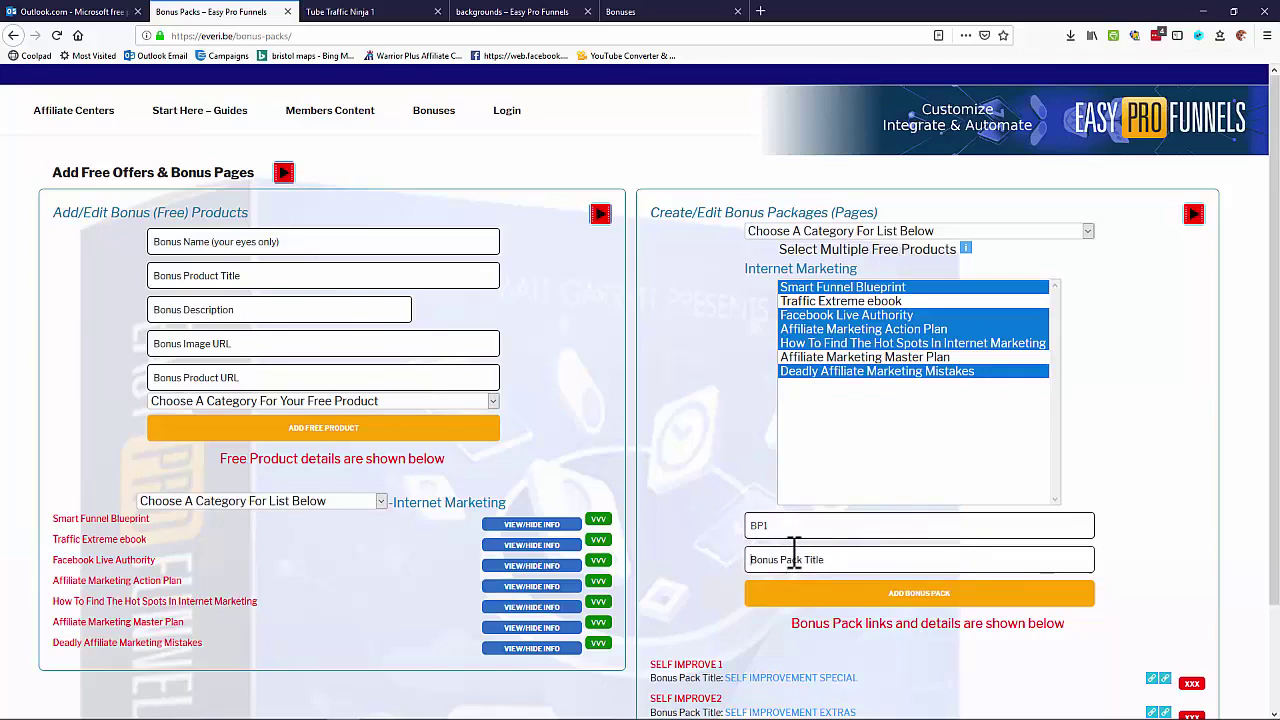
pyautogui.write('BP1 IM')
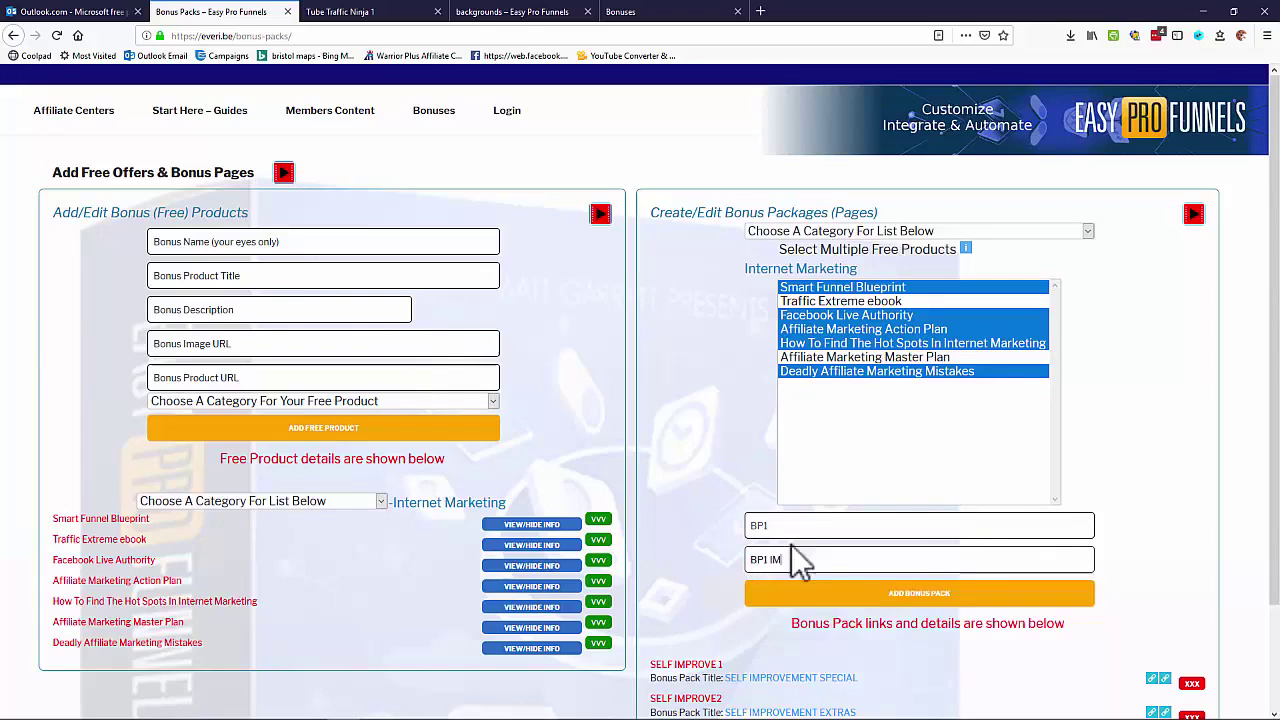
pyautogui.click(931, 594)
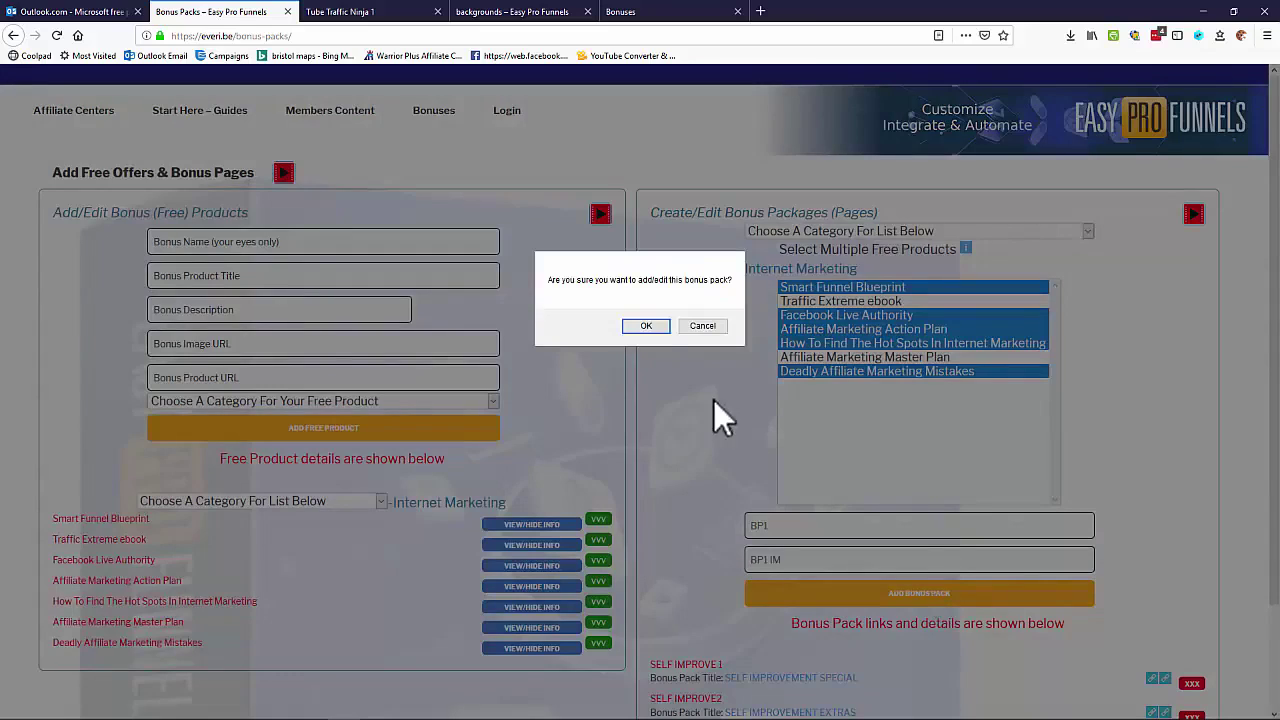
pyautogui.click(646, 324)
pyautogui.scroll(-3, 900, 378)
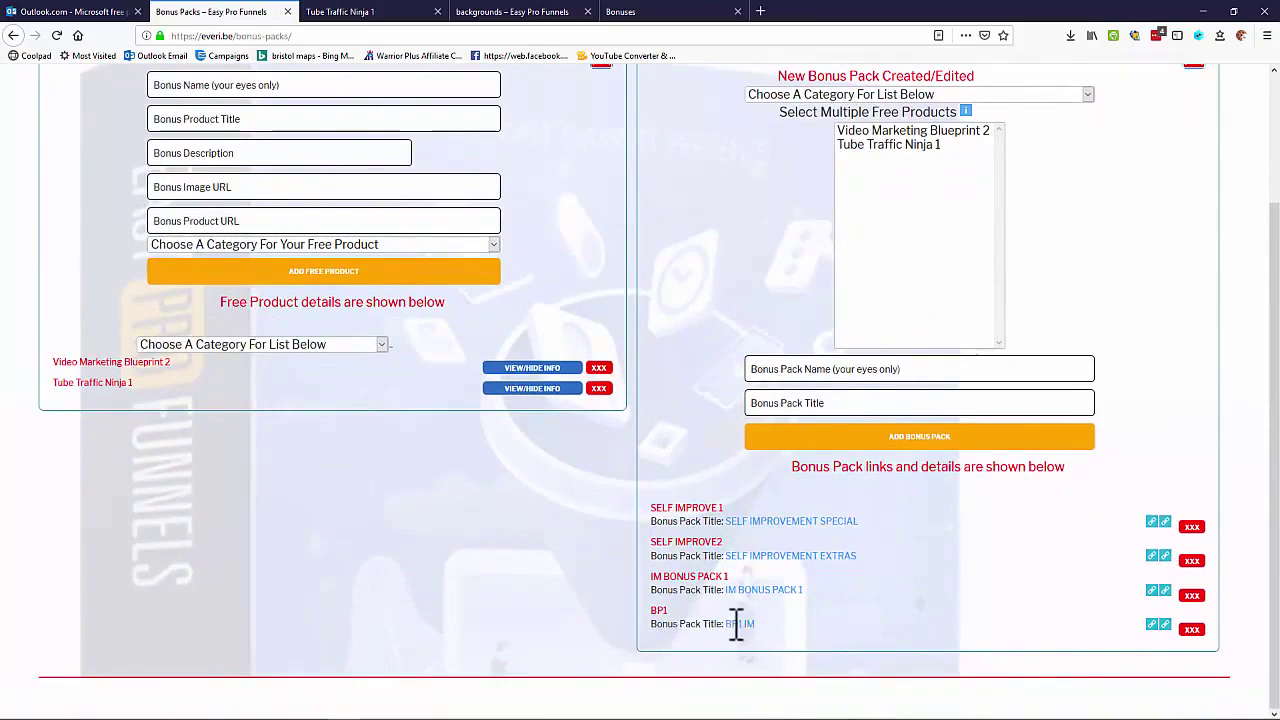
# Preview the BP1 IM bonus page in a new tab, scroll through it, then return to Bonus Packs.
pyautogui.click(667, 618)
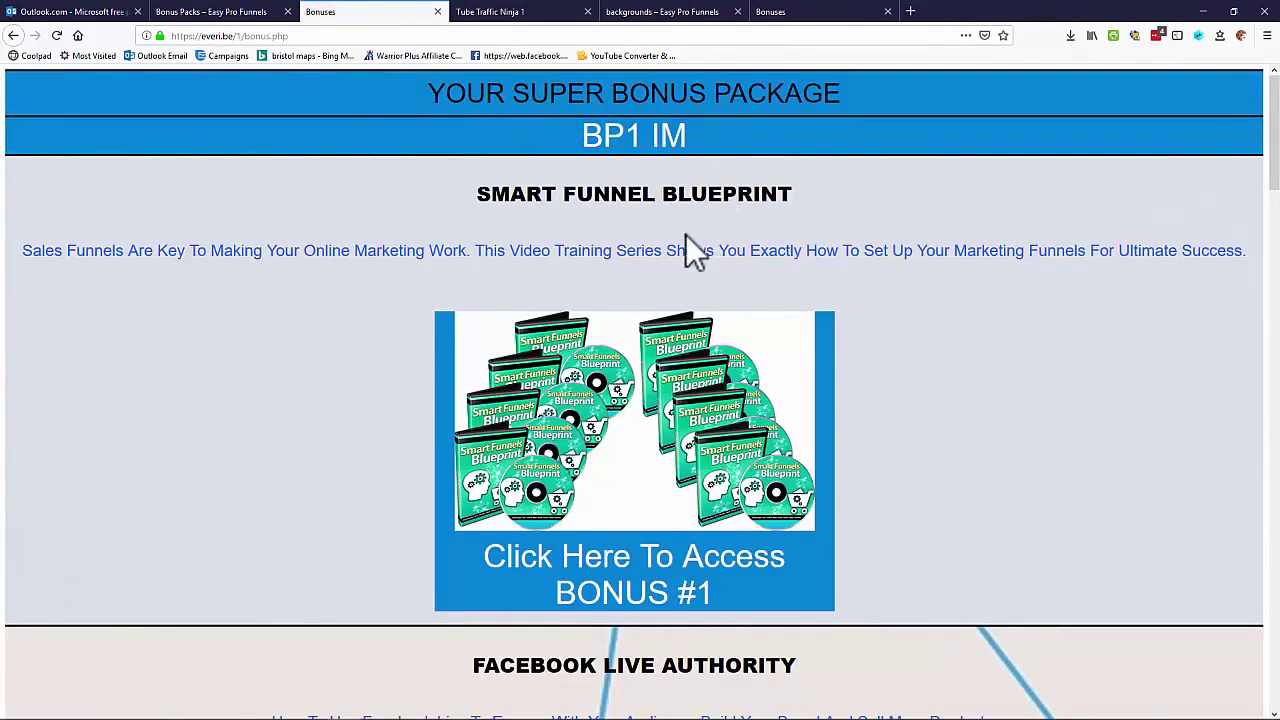
pyautogui.scroll(-3, 610, 350)
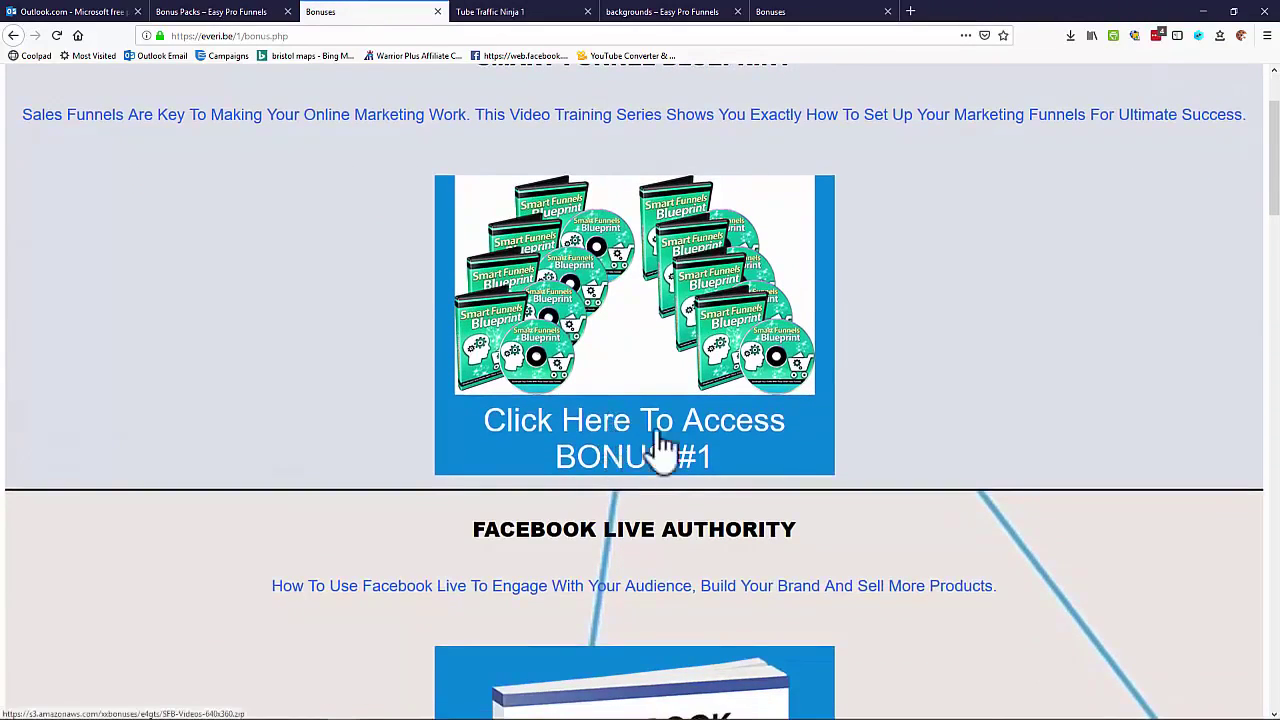
pyautogui.scroll(-3, 705, 410)
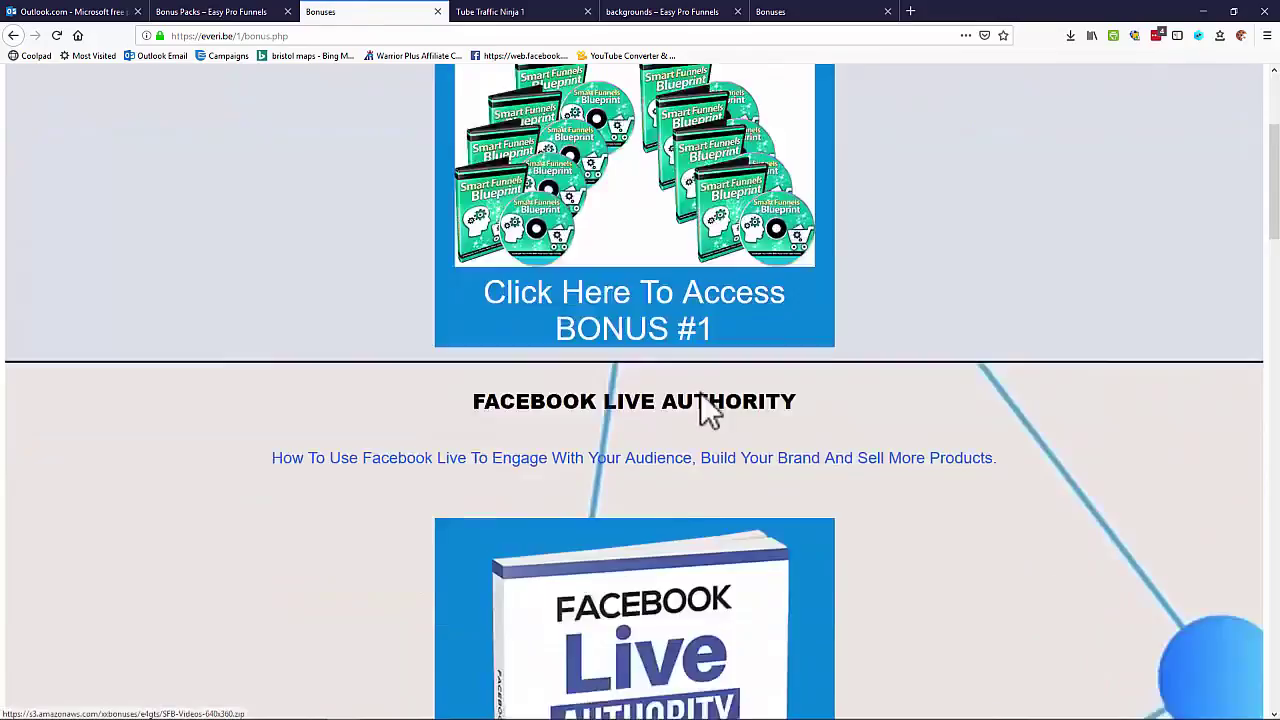
pyautogui.scroll(-15, 705, 410)
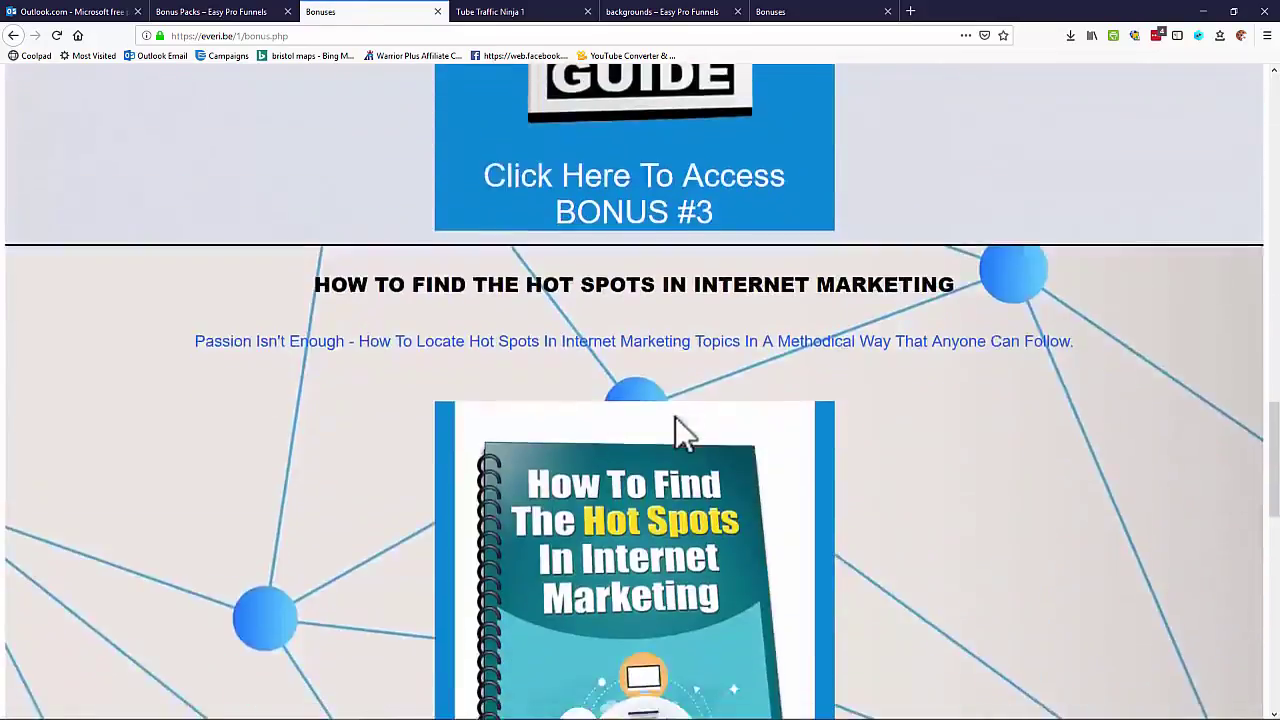
pyautogui.scroll(-10, 675, 417)
pyautogui.scroll(7, 672, 412)
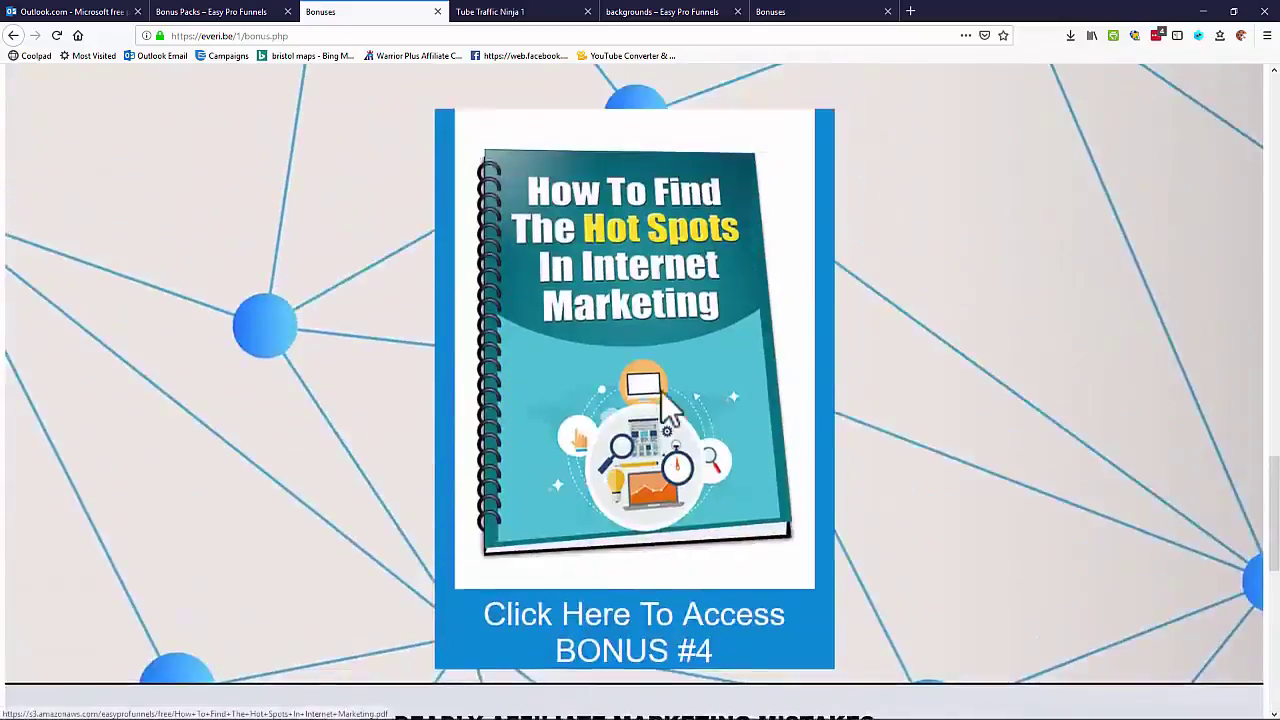
pyautogui.scroll(15, 665, 392)
pyautogui.click(210, 11)
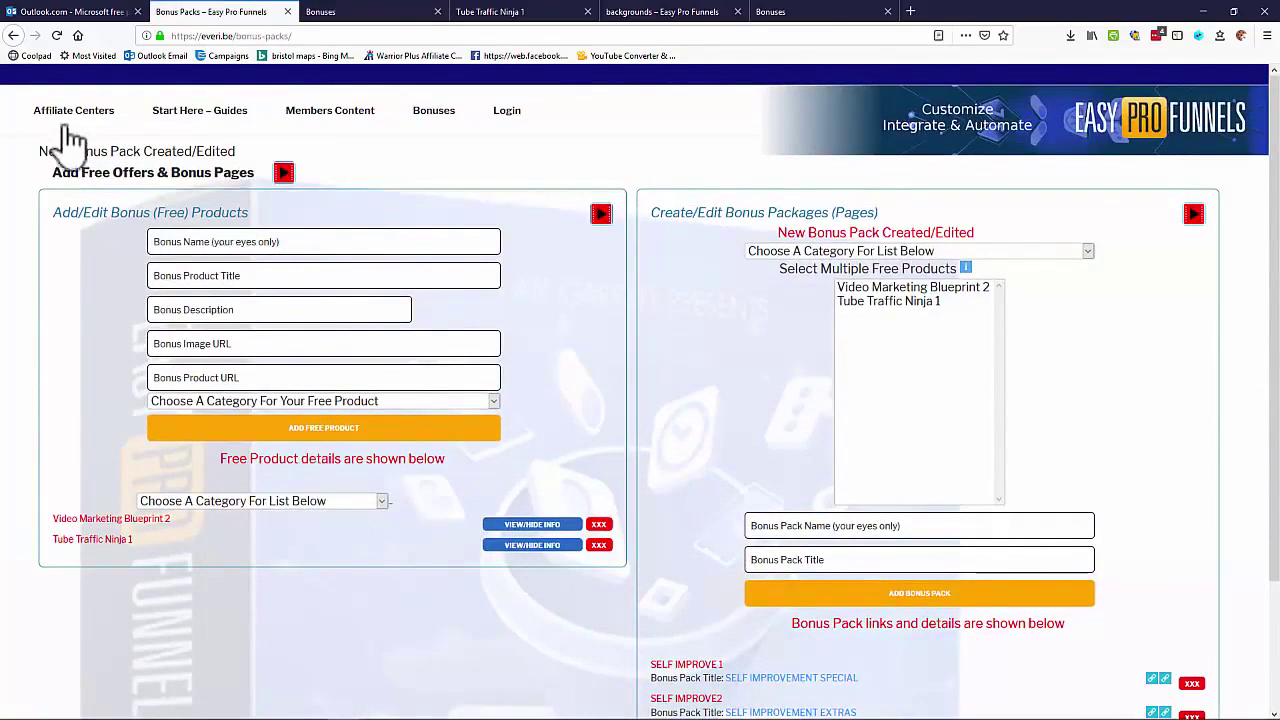
# Open Create Lead Magnets from Affiliate Centers and filter the bonus products to Internet Marketing.
pyautogui.moveTo(62, 116)
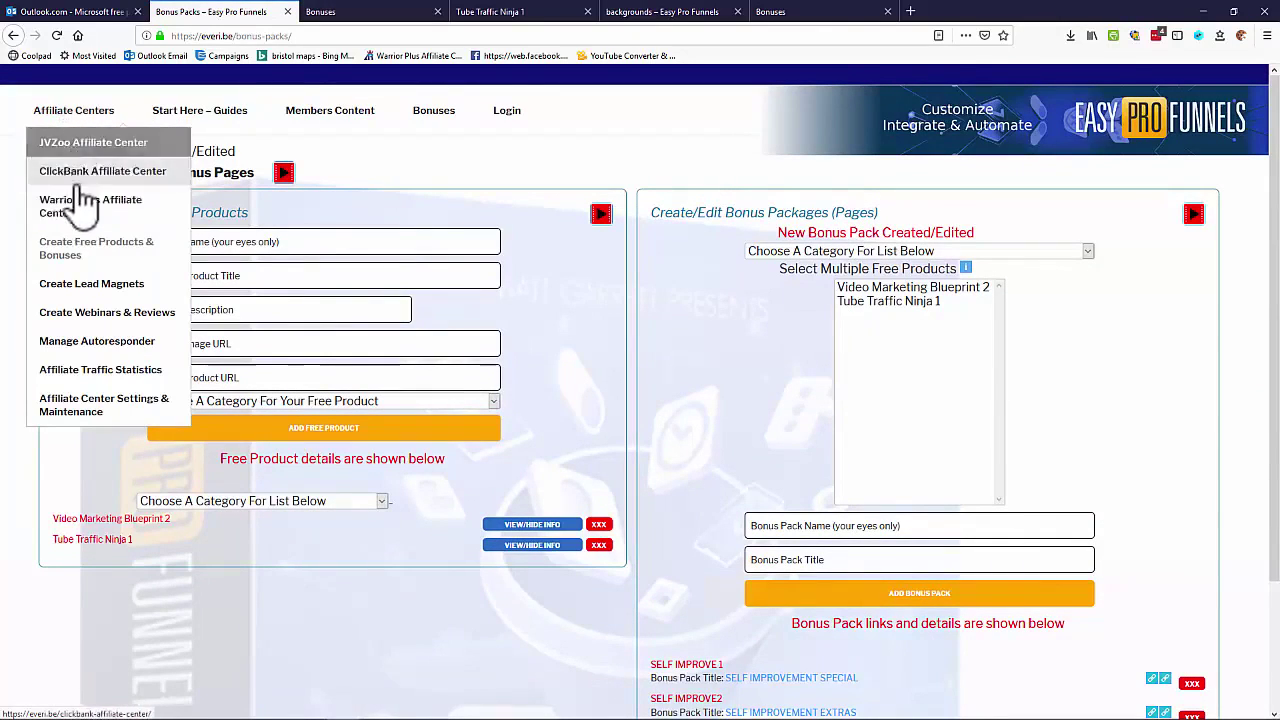
pyautogui.click(93, 150)
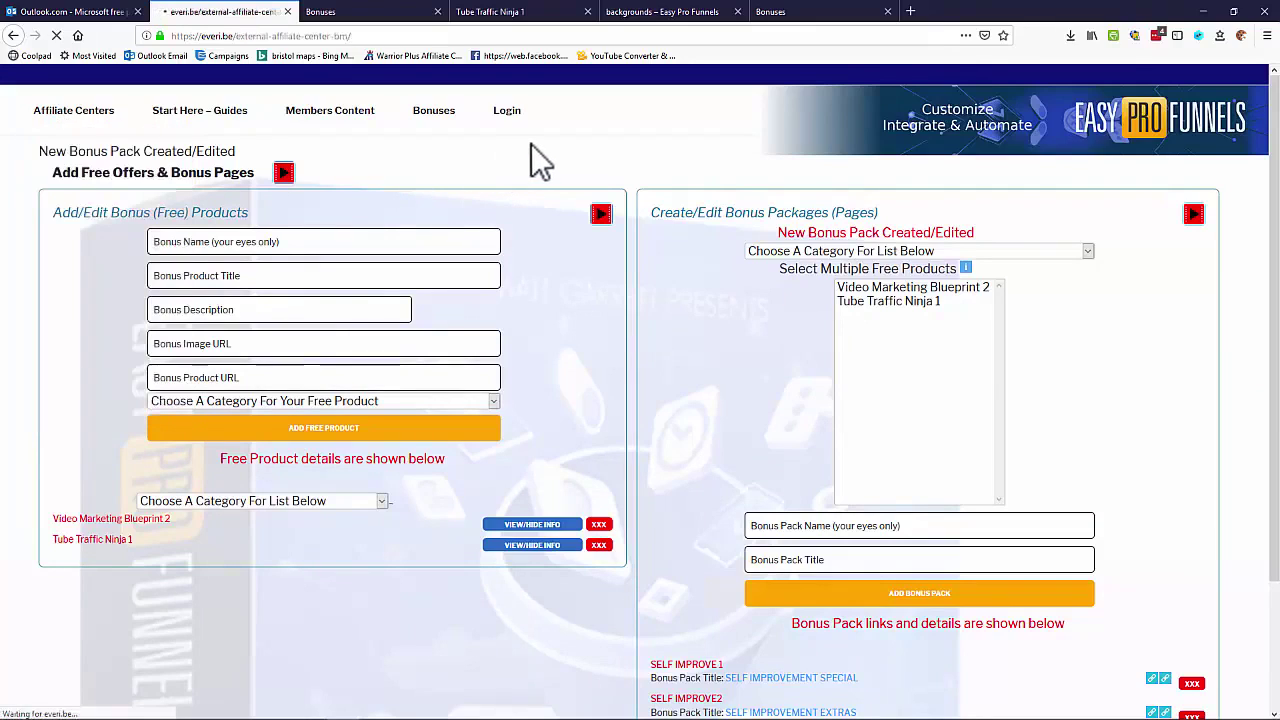
pyautogui.moveTo(44, 88)
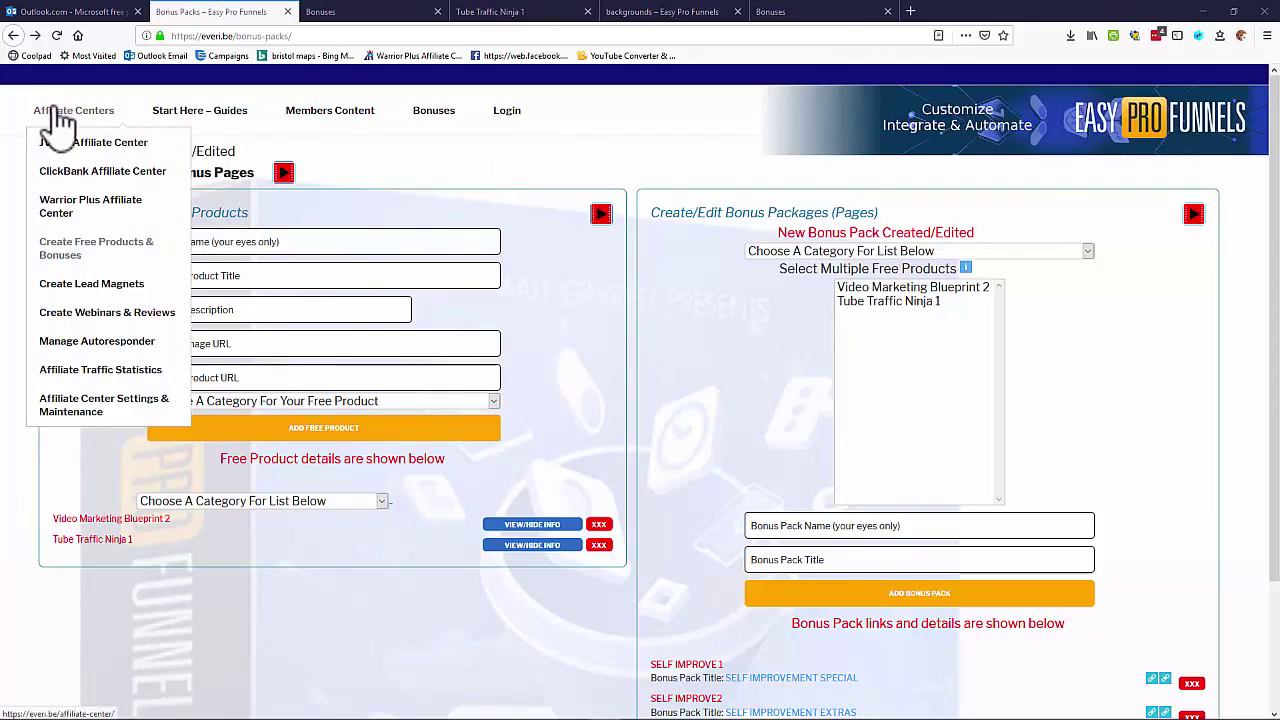
pyautogui.click(88, 290)
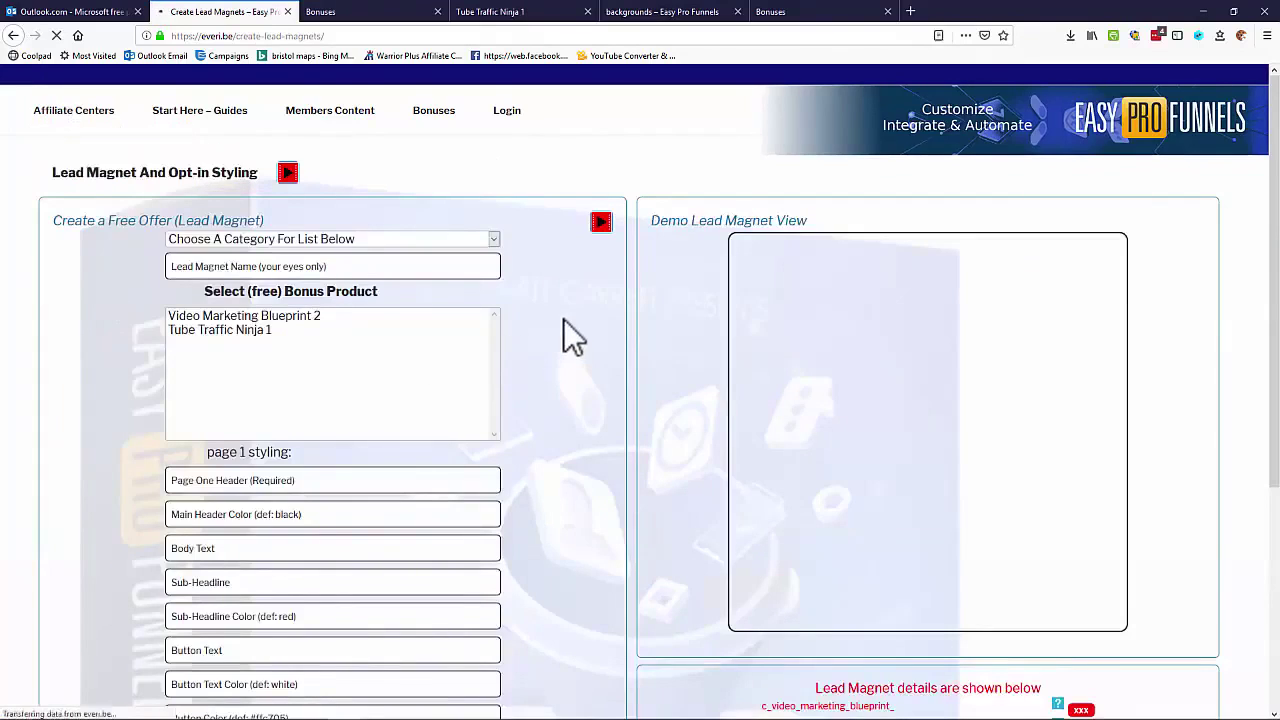
pyautogui.scroll(-3, 563, 317)
pyautogui.scroll(1, 547, 299)
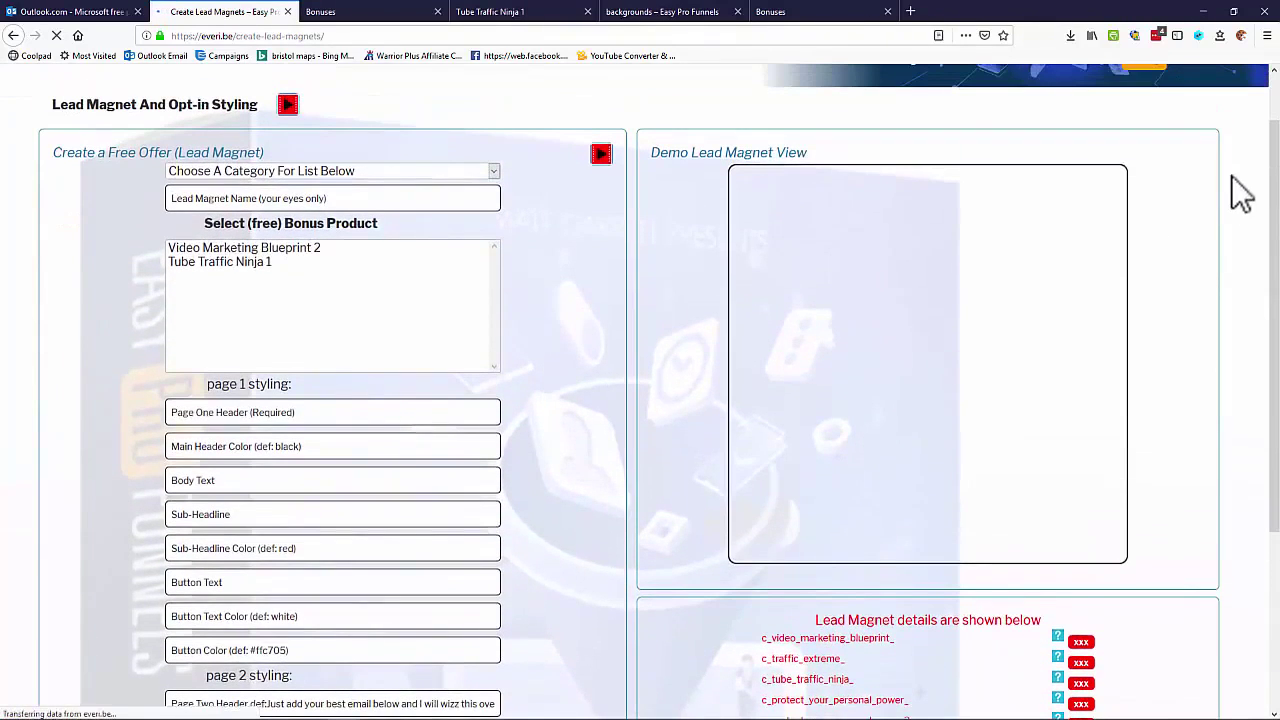
pyautogui.moveTo(1275, 185); pyautogui.dragTo(1275, 187)
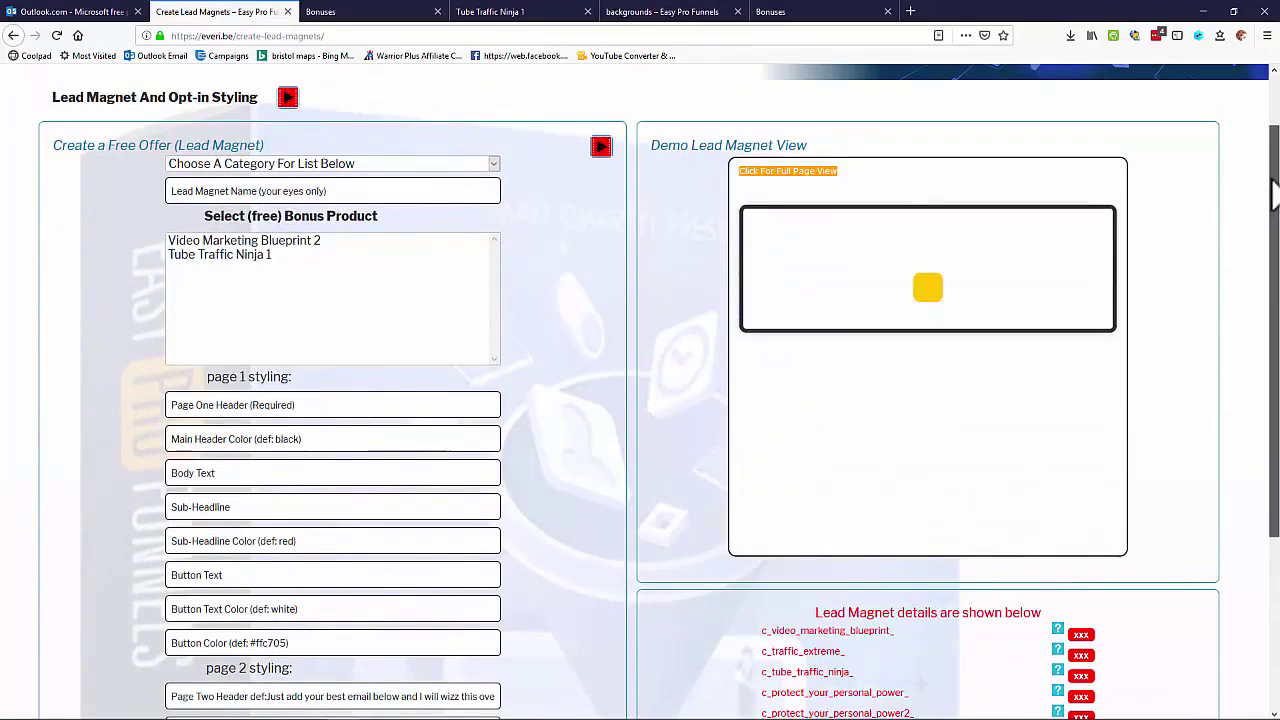
pyautogui.click(497, 165)
pyautogui.click(317, 388)
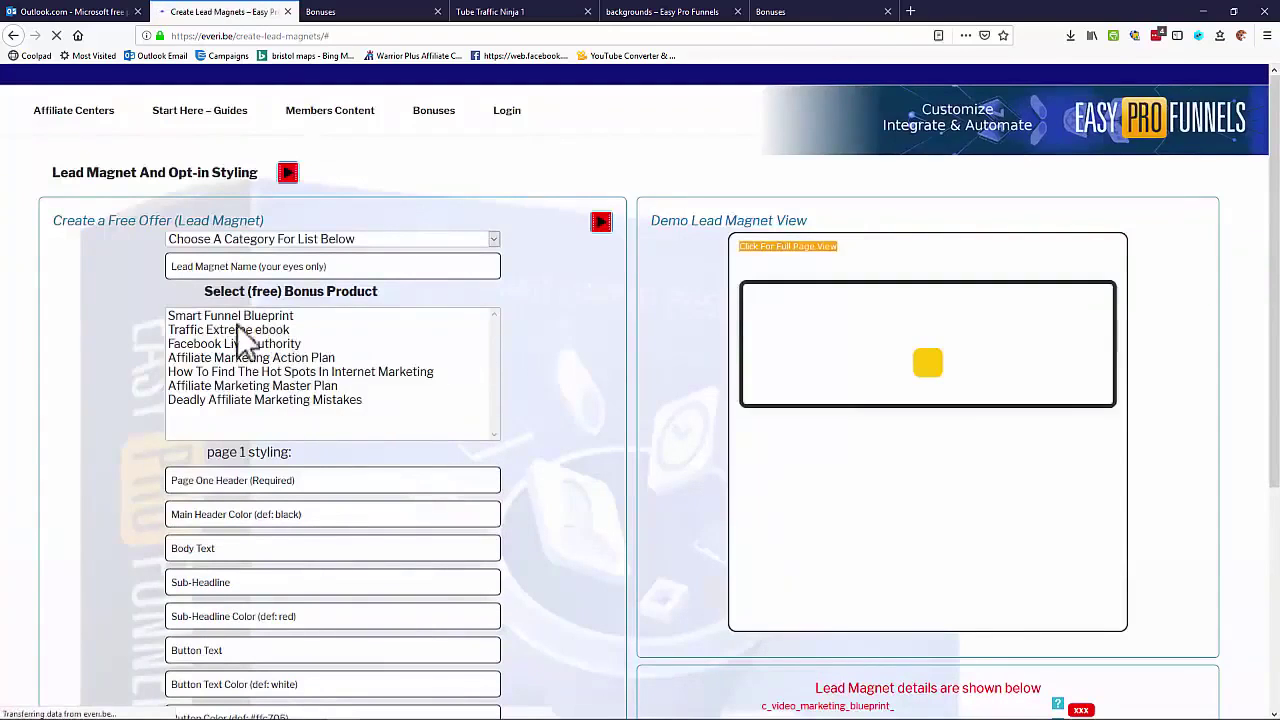
# Pick Smart Funnel Blueprint as the lead magnet and paste 'Create Profitable Funnels With Ease' as page one header.
pyautogui.click(255, 317)
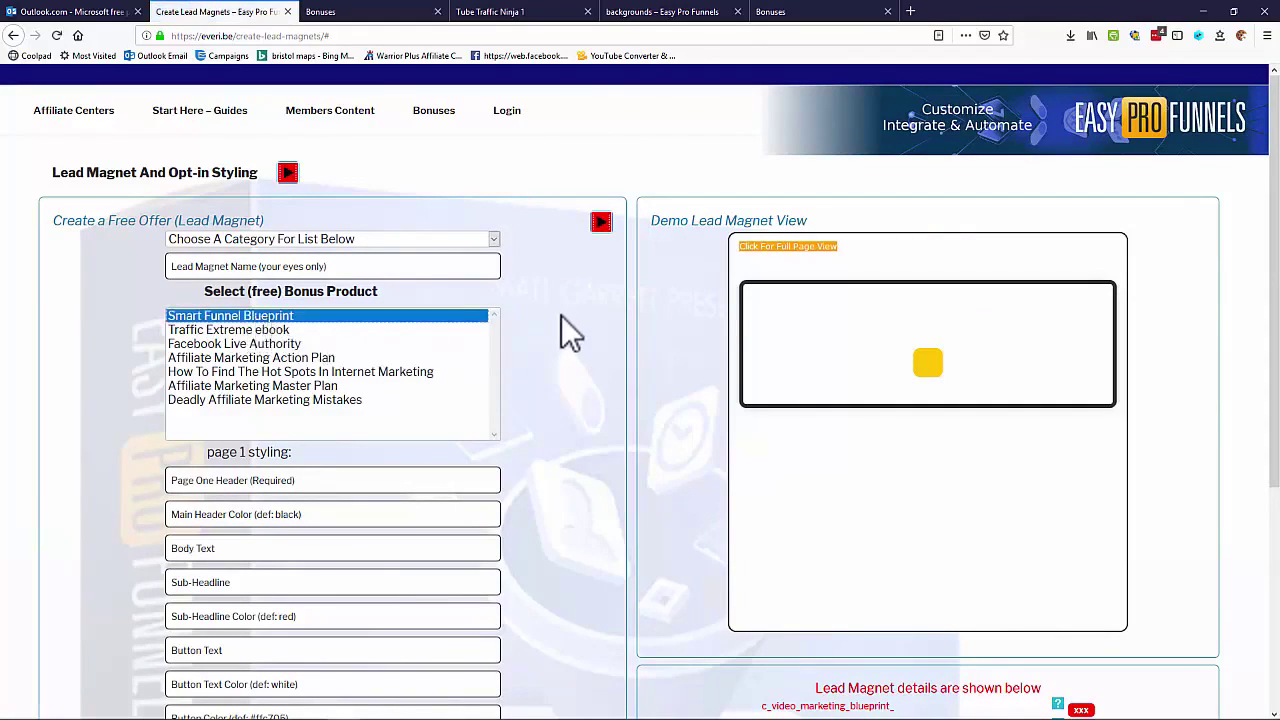
pyautogui.scroll(-1, 560, 312)
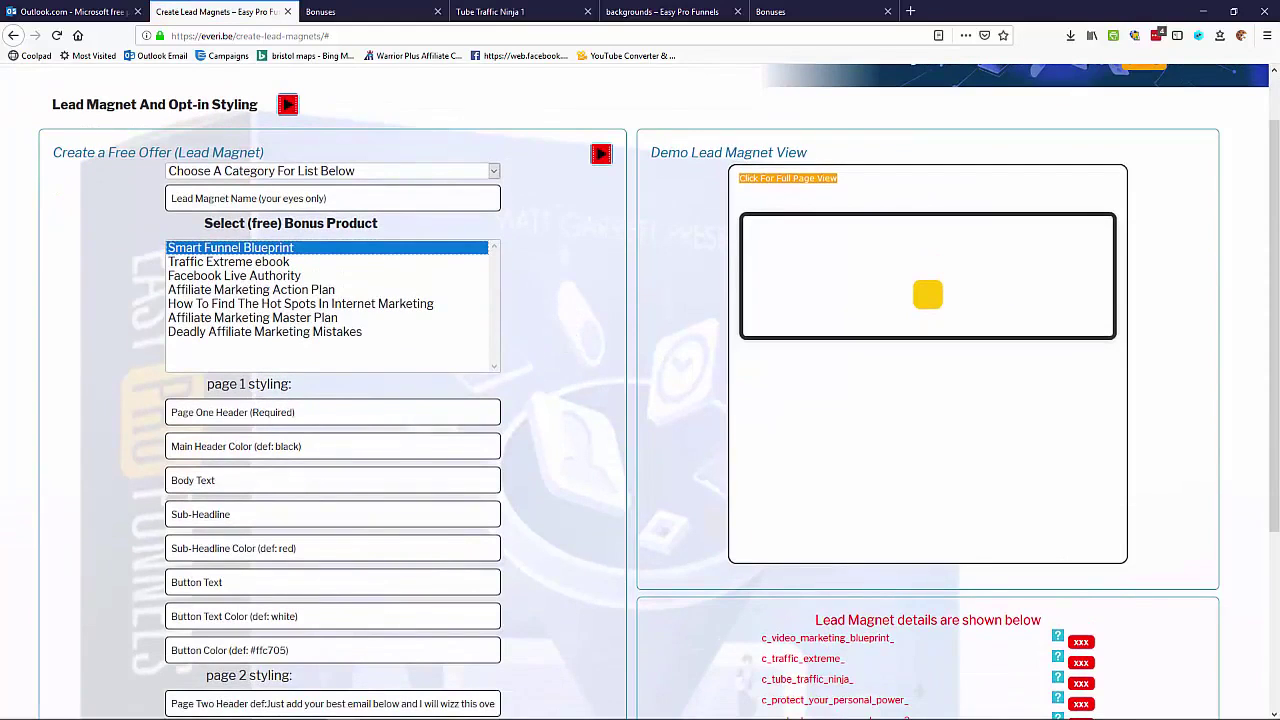
pyautogui.rightClick(343, 413)
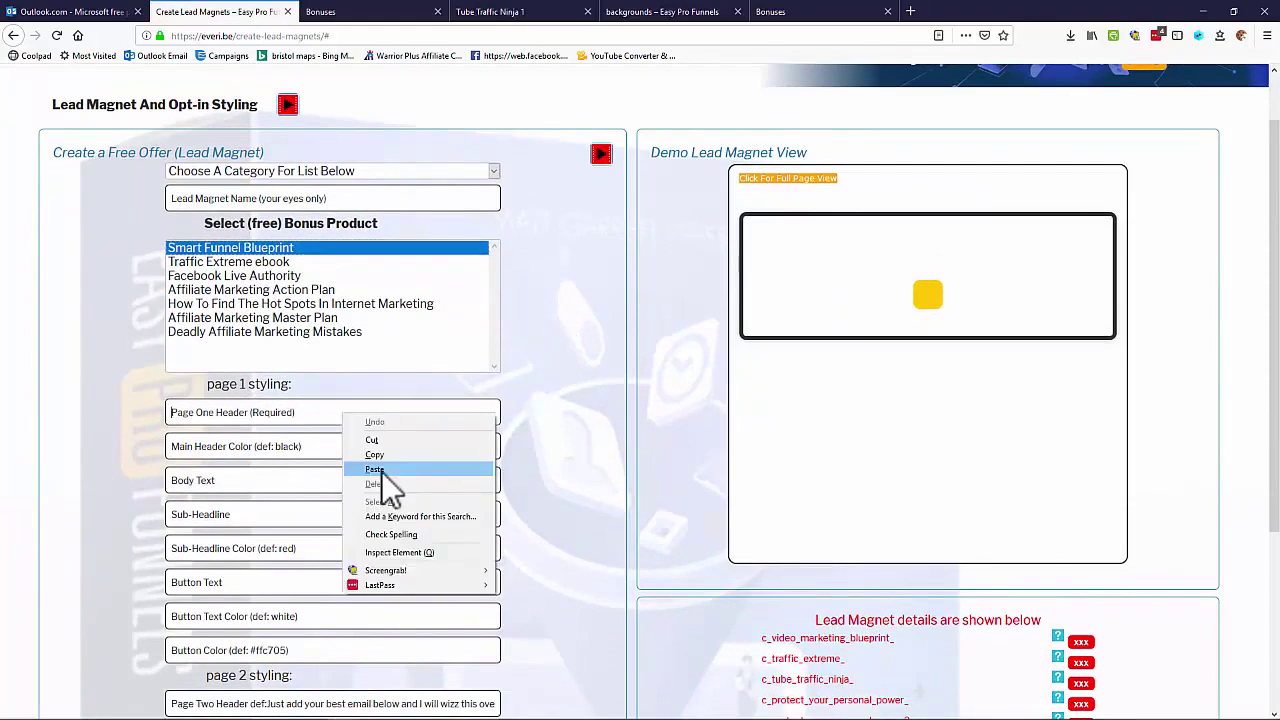
pyautogui.click(383, 470)
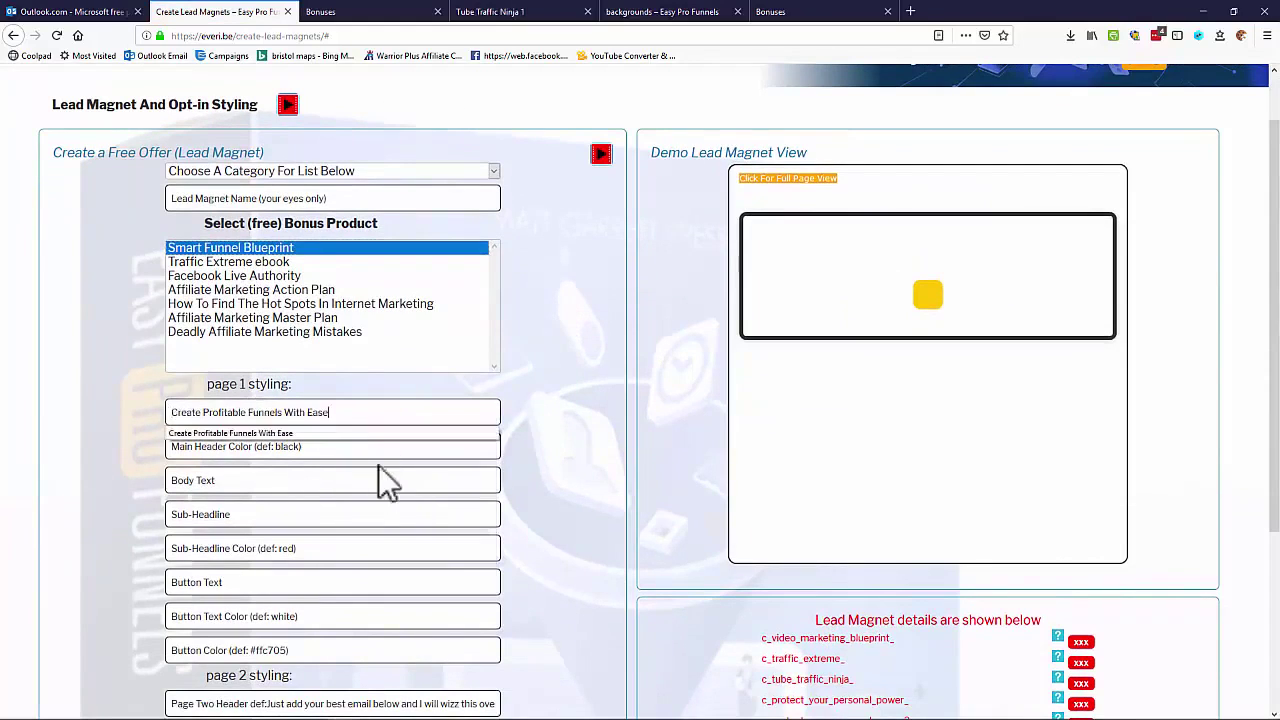
pyautogui.click(342, 413)
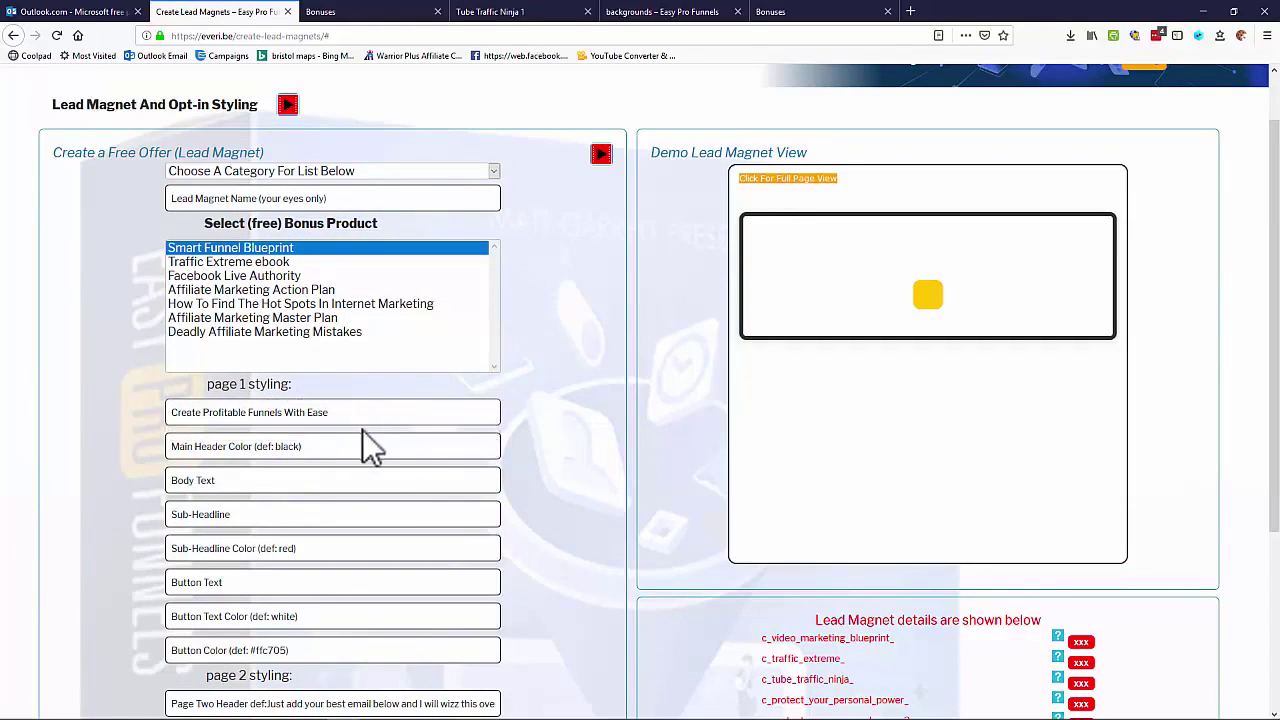
pyautogui.scroll(-5, 362, 430)
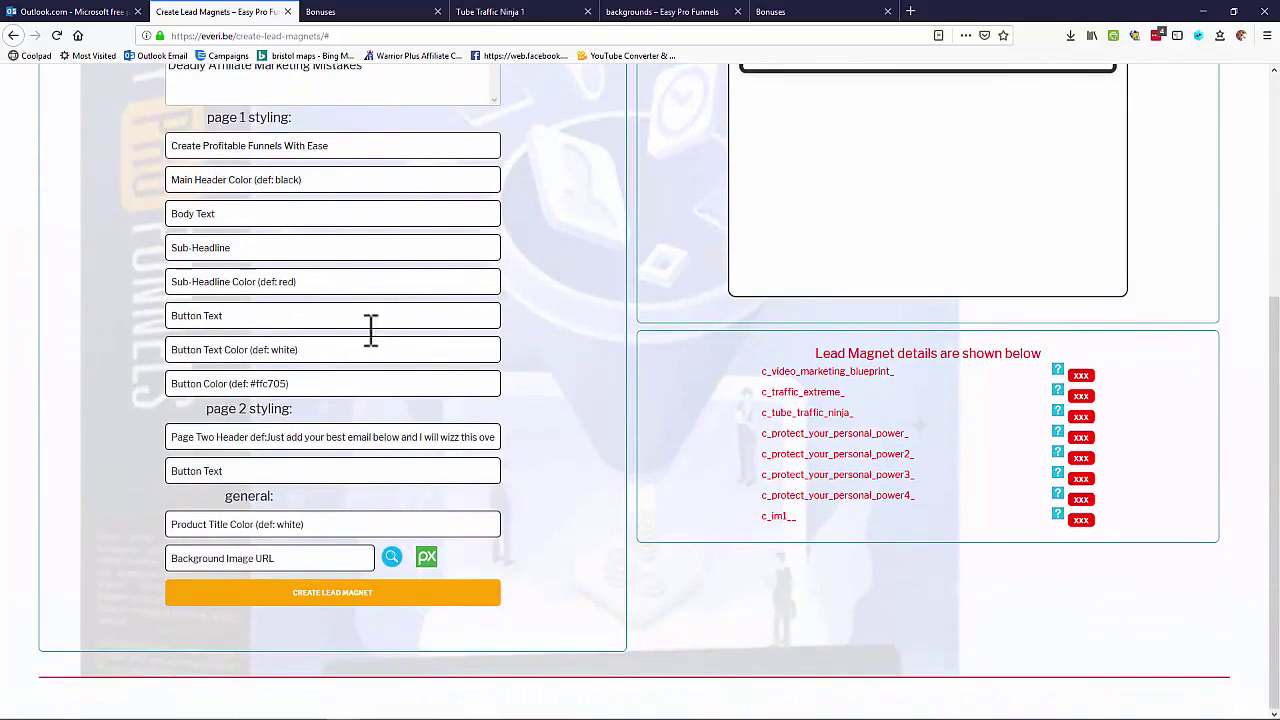
pyautogui.scroll(4, 370, 328)
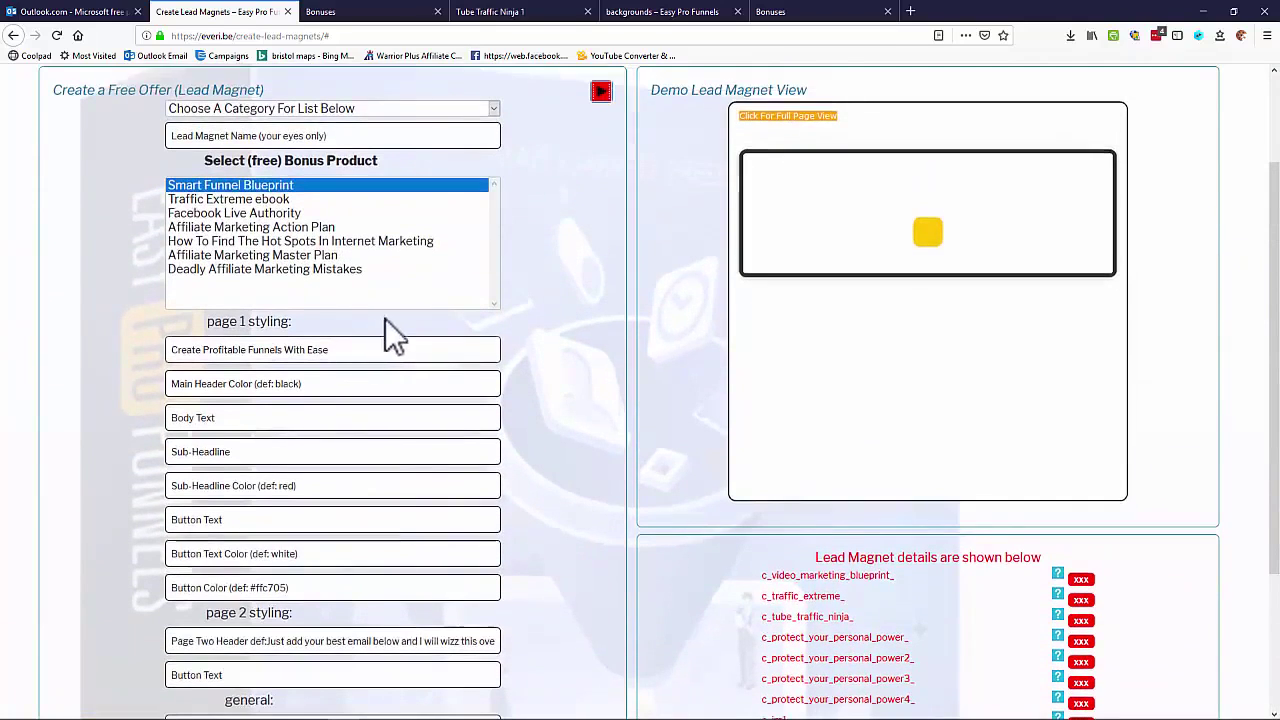
pyautogui.click(340, 351)
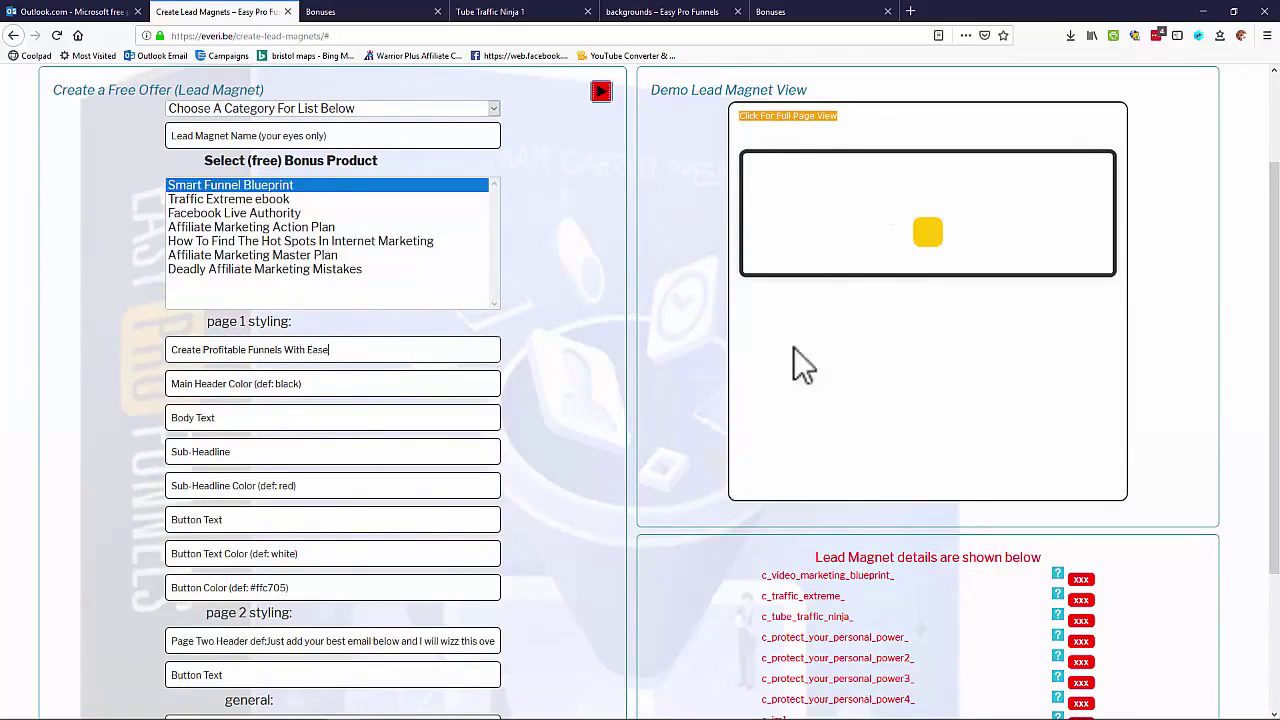
pyautogui.scroll(-1, 514, 290)
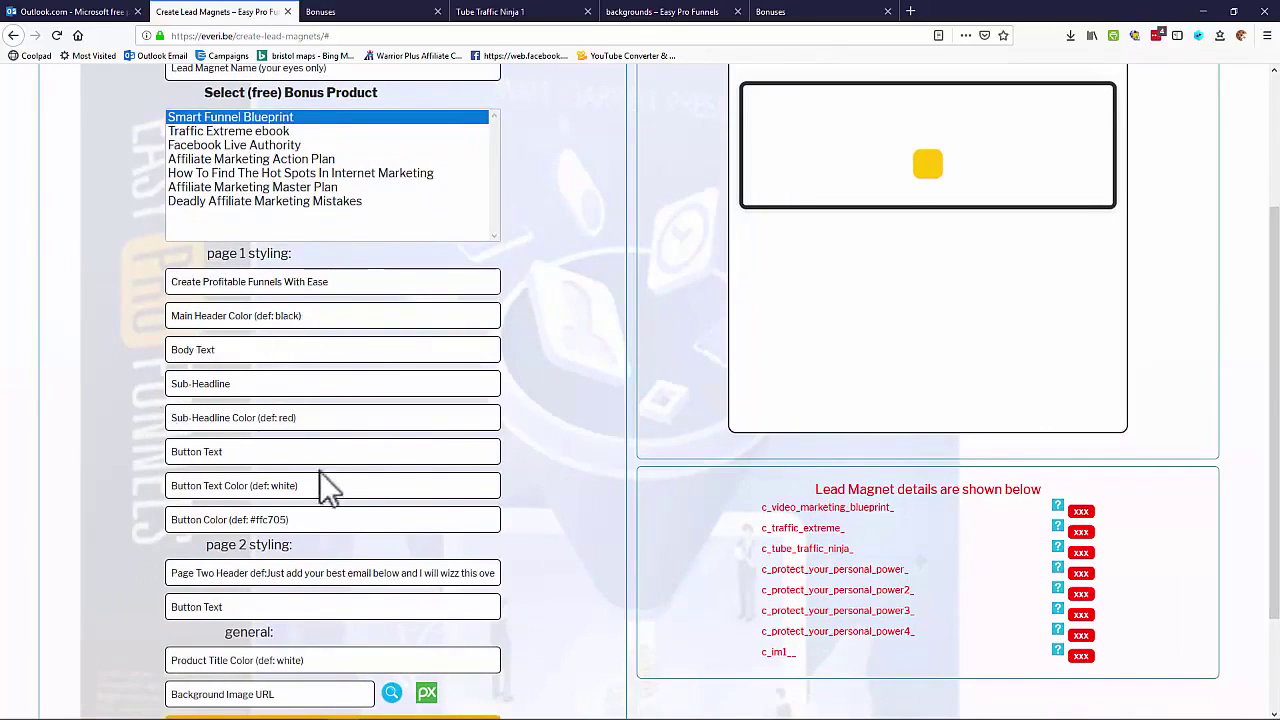
pyautogui.scroll(-3, 330, 487)
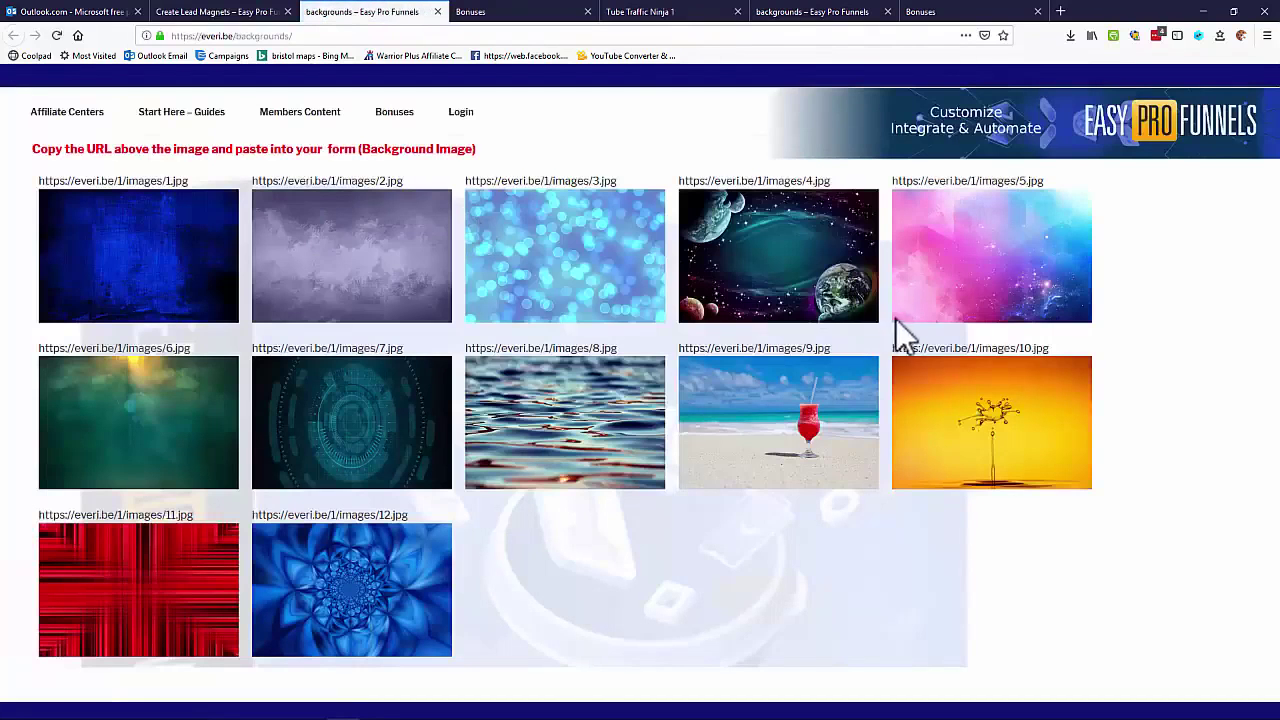
pyautogui.moveTo(833, 348); pyautogui.dragTo(680, 348)
pyautogui.hotkey('ctrl', 'c')
pyautogui.rightClick(700, 349)
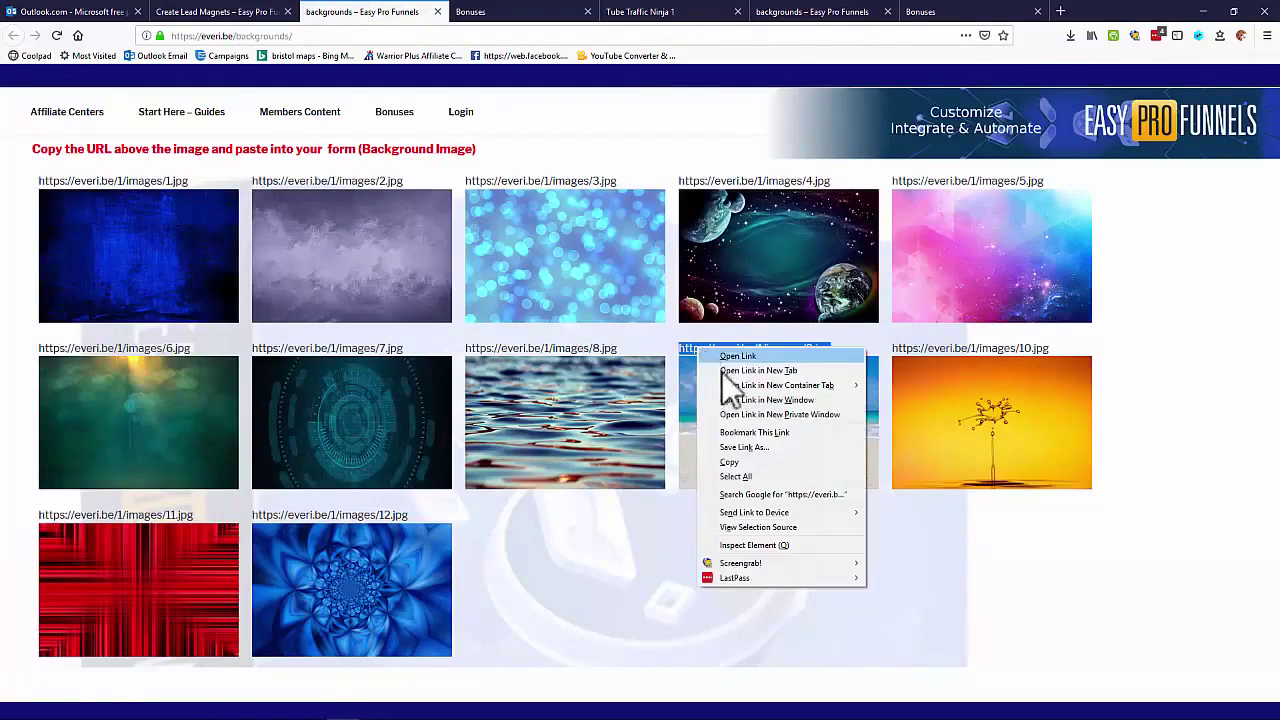
pyautogui.click(729, 462)
pyautogui.click(252, 14)
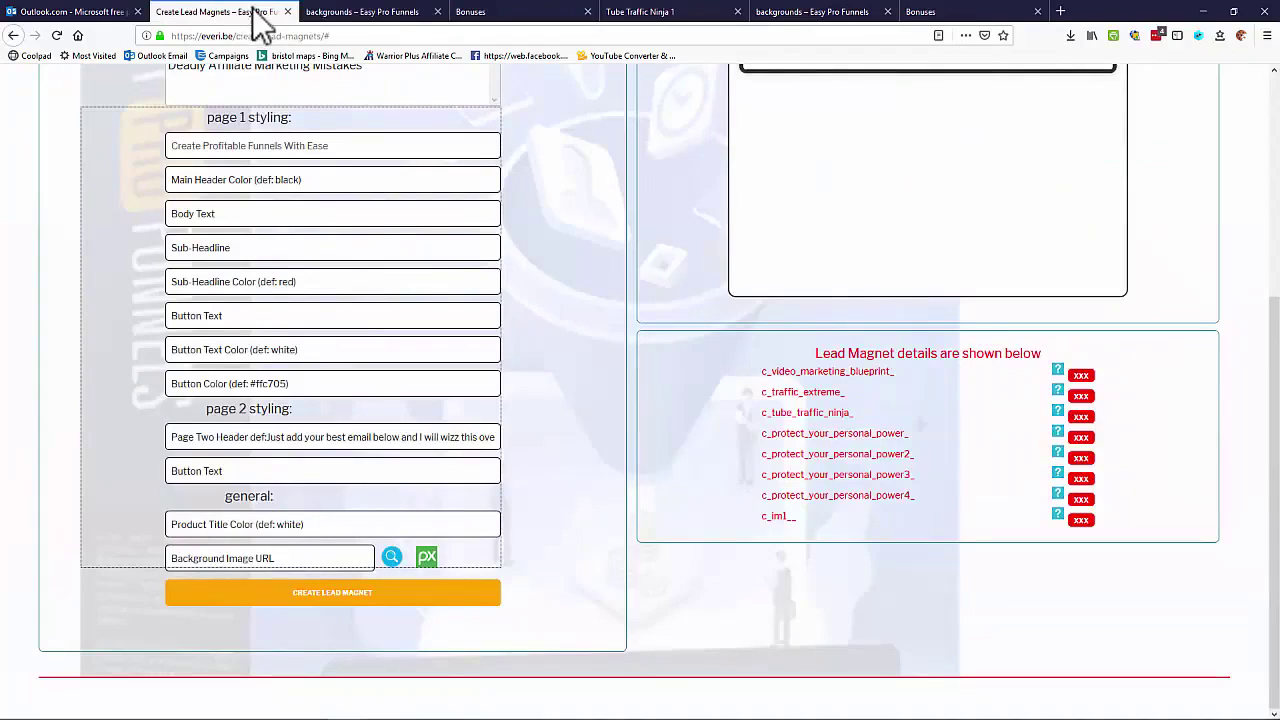
pyautogui.rightClick(274, 558)
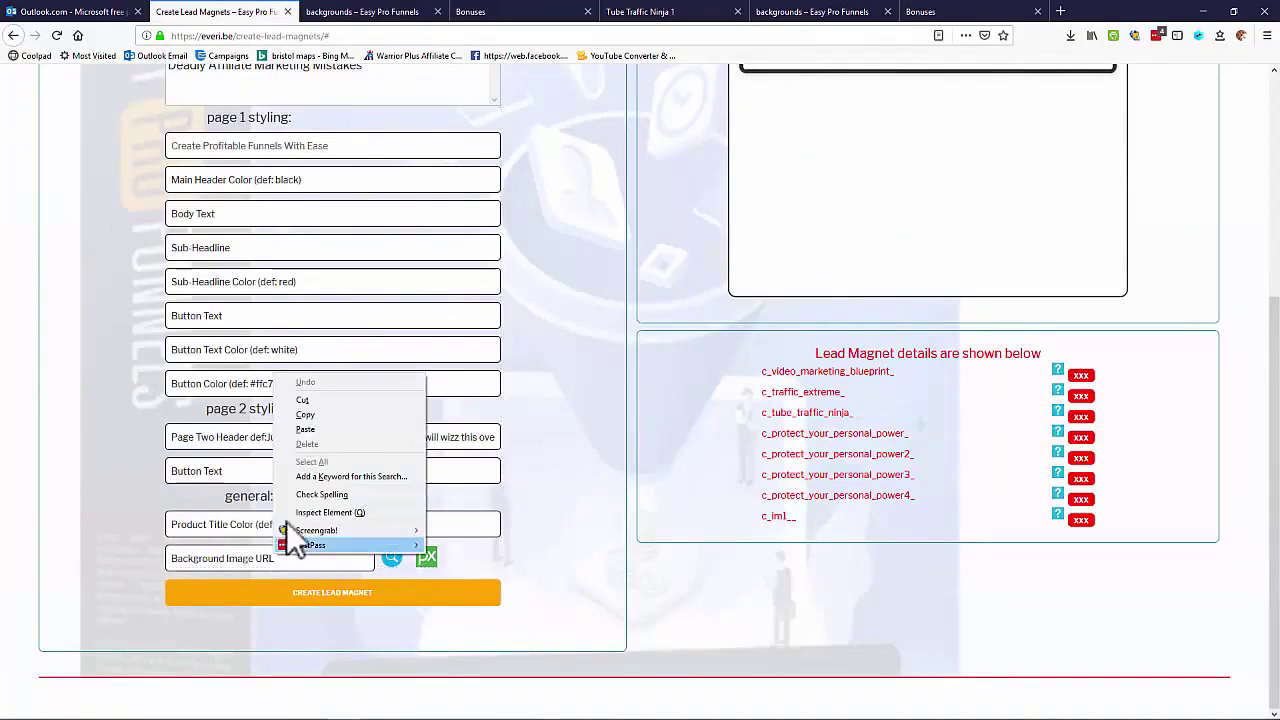
pyautogui.click(308, 429)
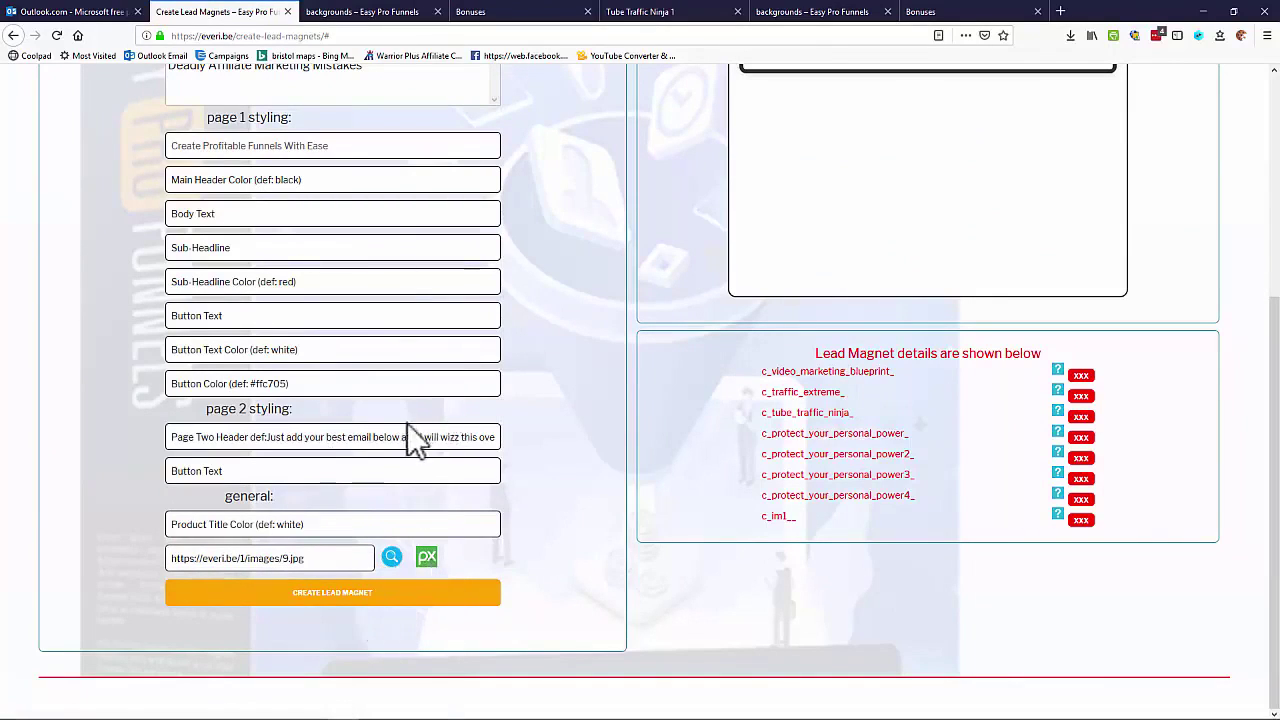
# Create the lead magnet, confirm with OK, and review the preview's headline and DON'T MISS THIS subheadline.
pyautogui.click(340, 596)
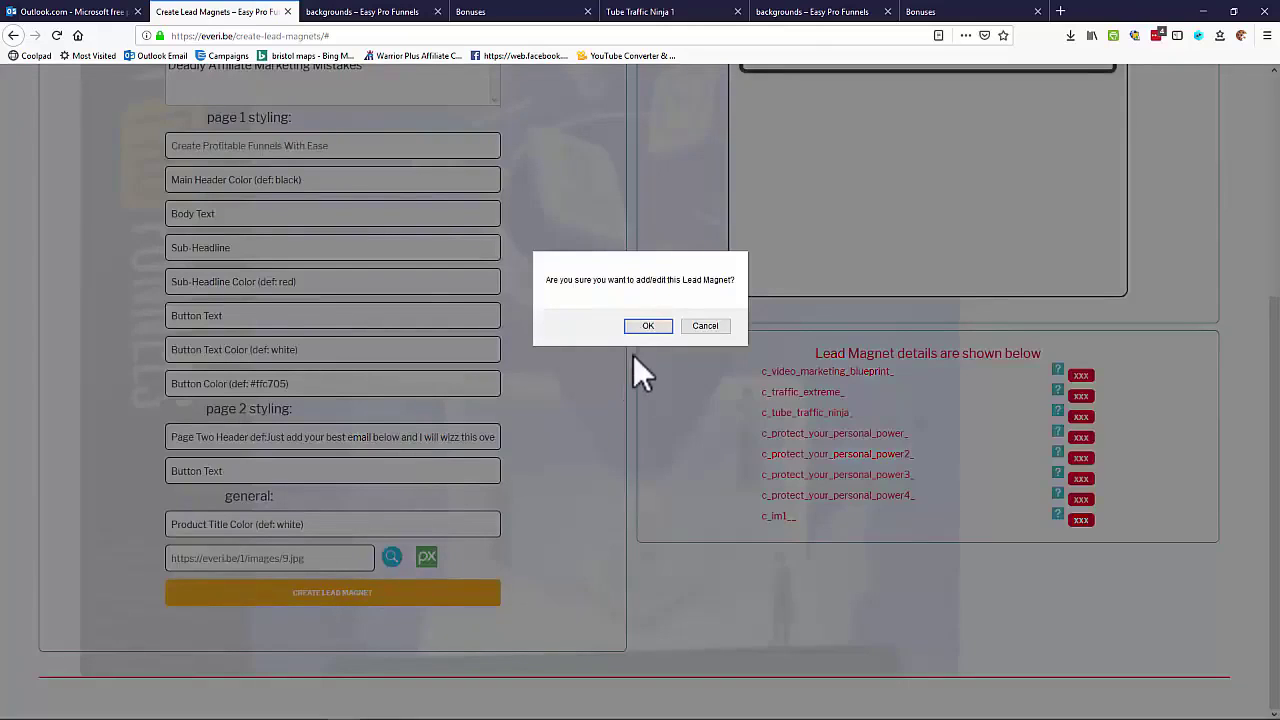
pyautogui.click(647, 326)
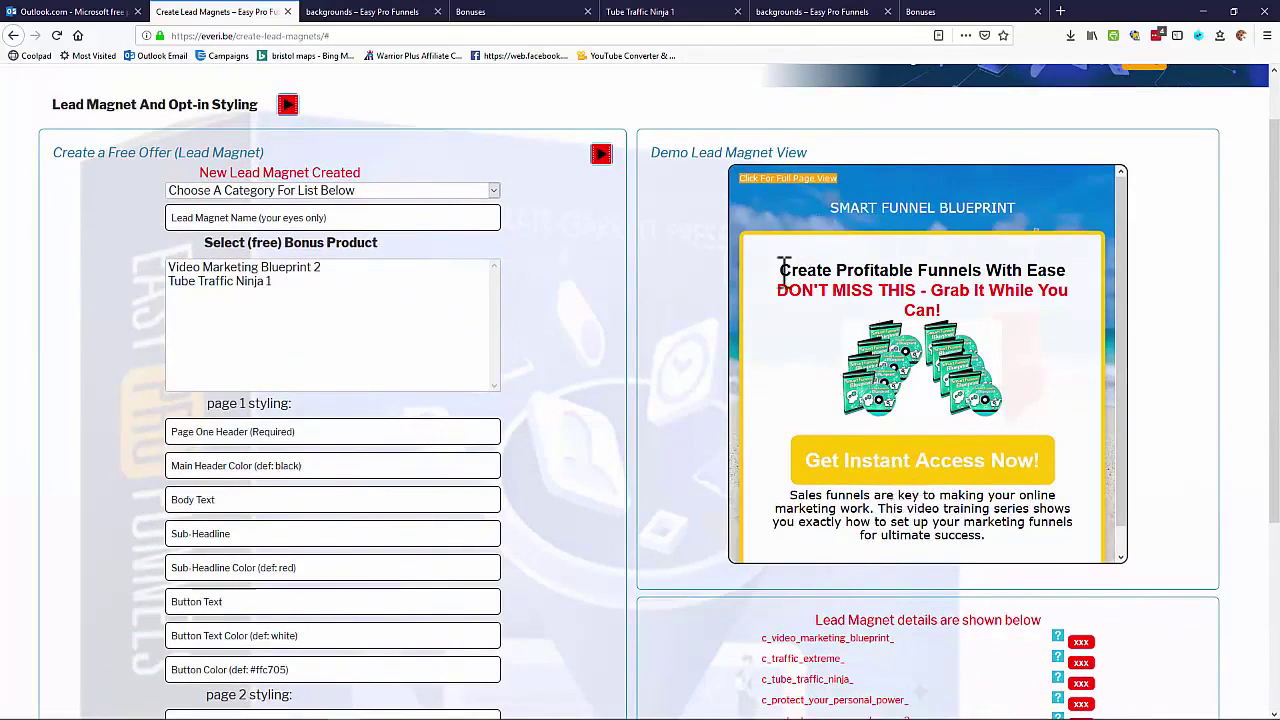
pyautogui.moveTo(779, 268); pyautogui.dragTo(1068, 272)
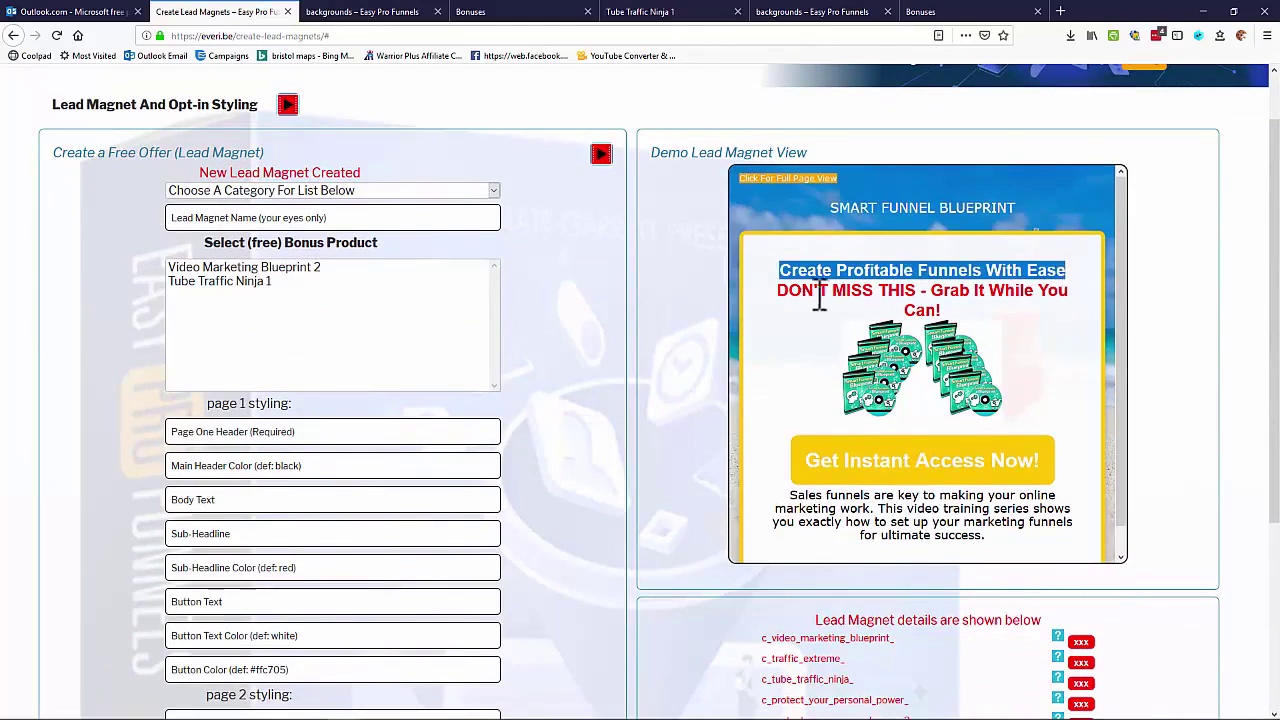
pyautogui.moveTo(785, 300); pyautogui.dragTo(945, 315)
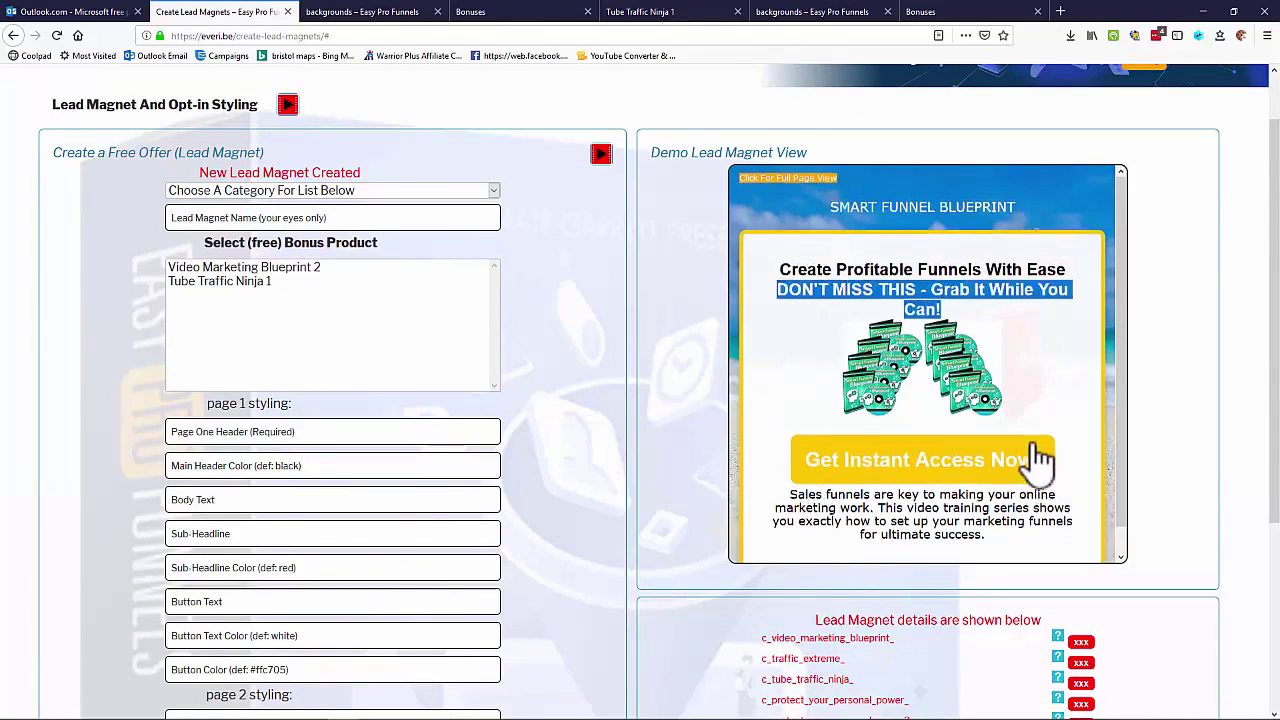
pyautogui.scroll(-2, 1043, 457)
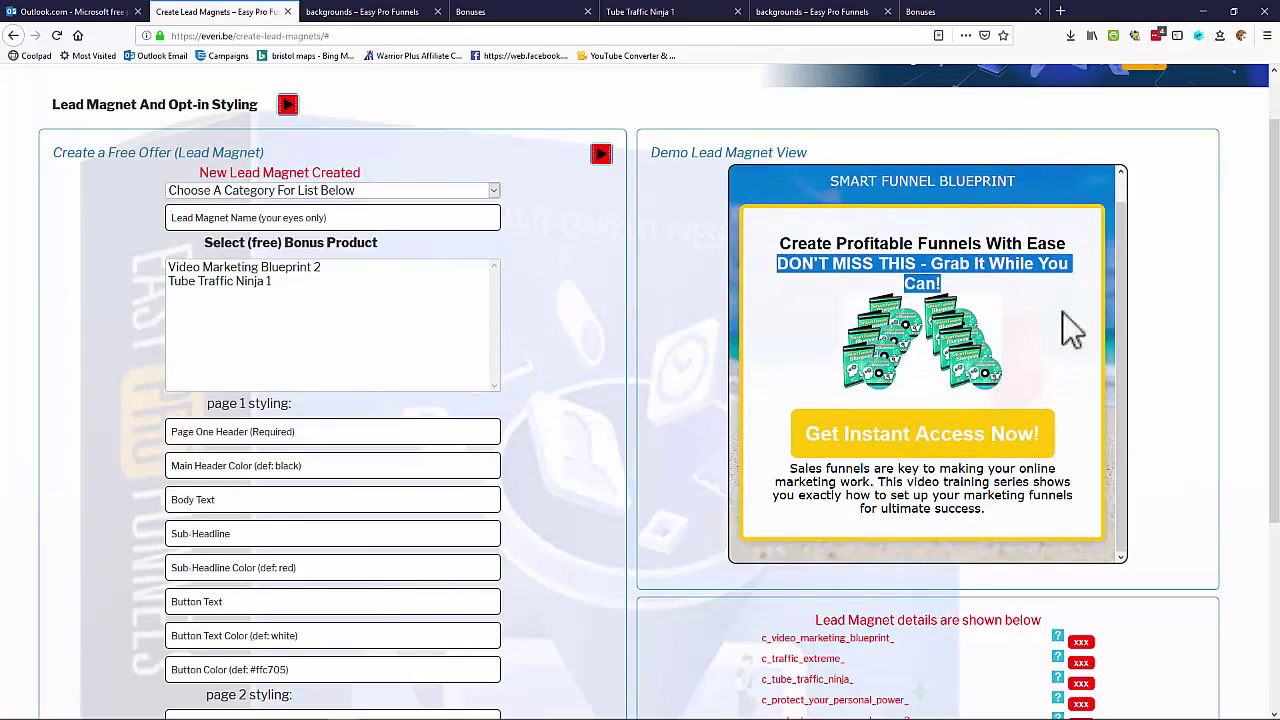
pyautogui.scroll(-3, 986, 460)
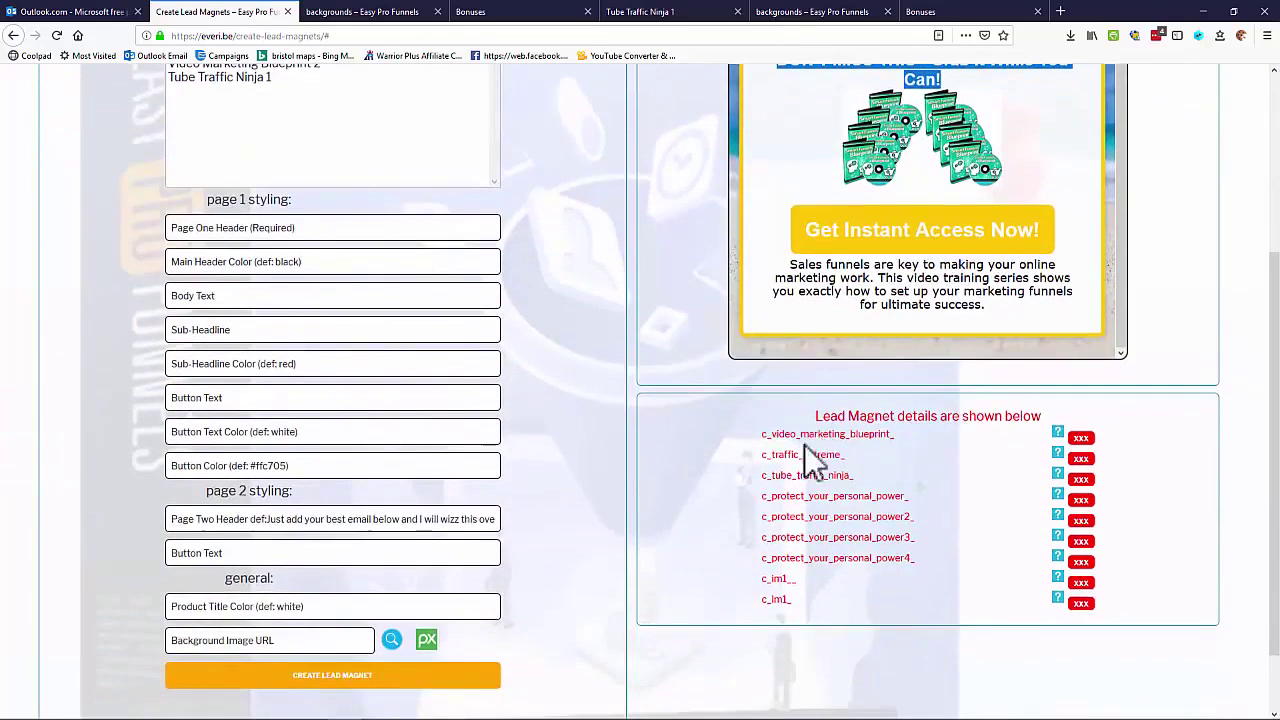
pyautogui.scroll(2, 1010, 520)
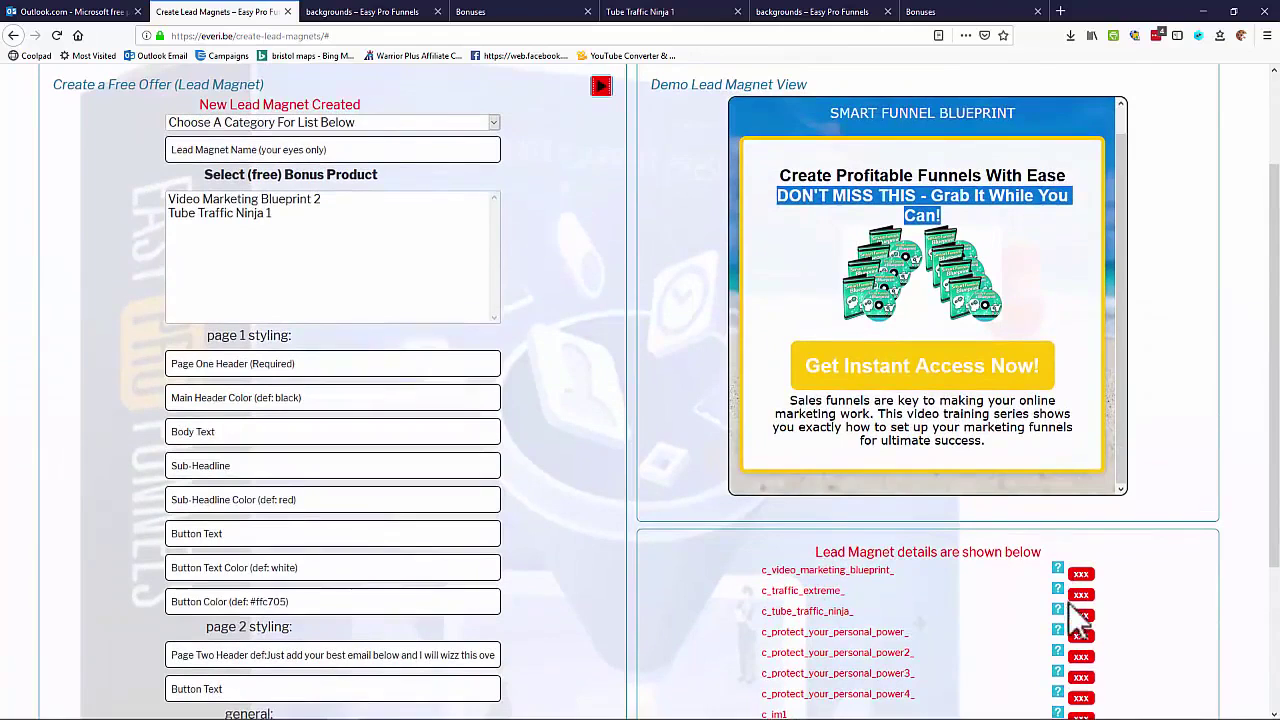
# View the Tube Traffic Ninja demo as a full page, then return to the lead magnet form.
pyautogui.click(1058, 610)
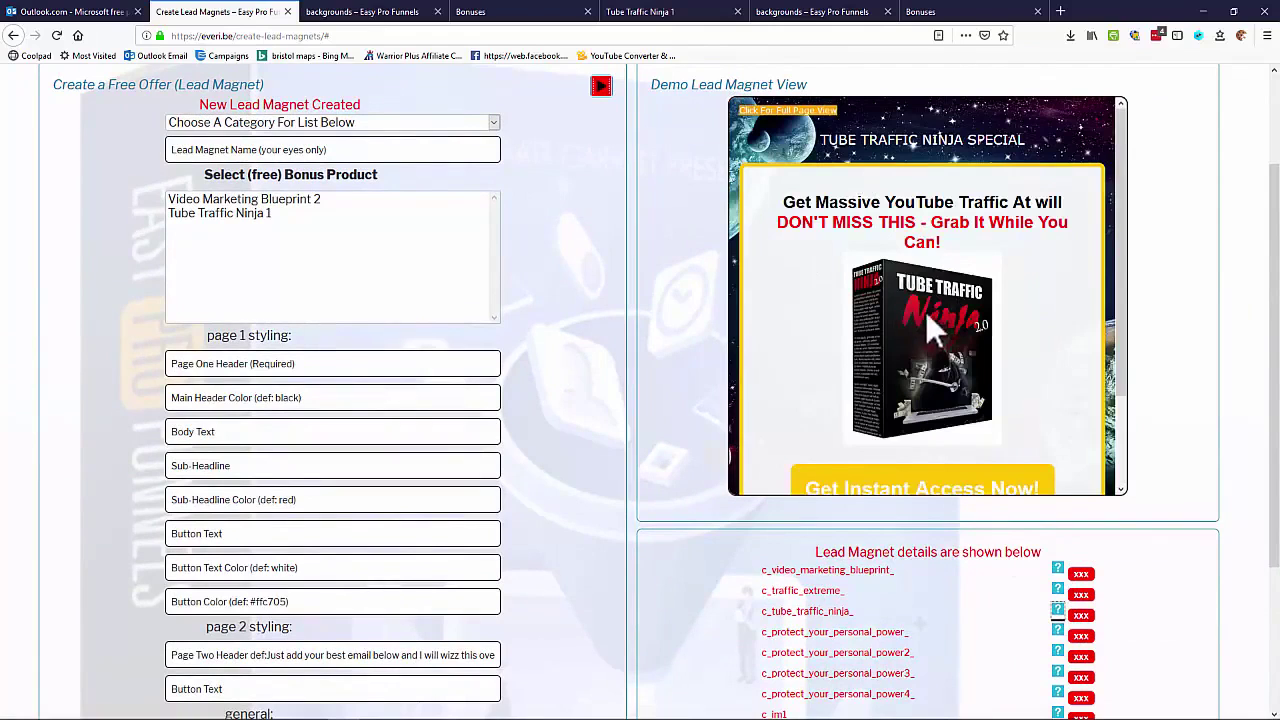
pyautogui.scroll(-3, 939, 306)
pyautogui.scroll(3, 939, 306)
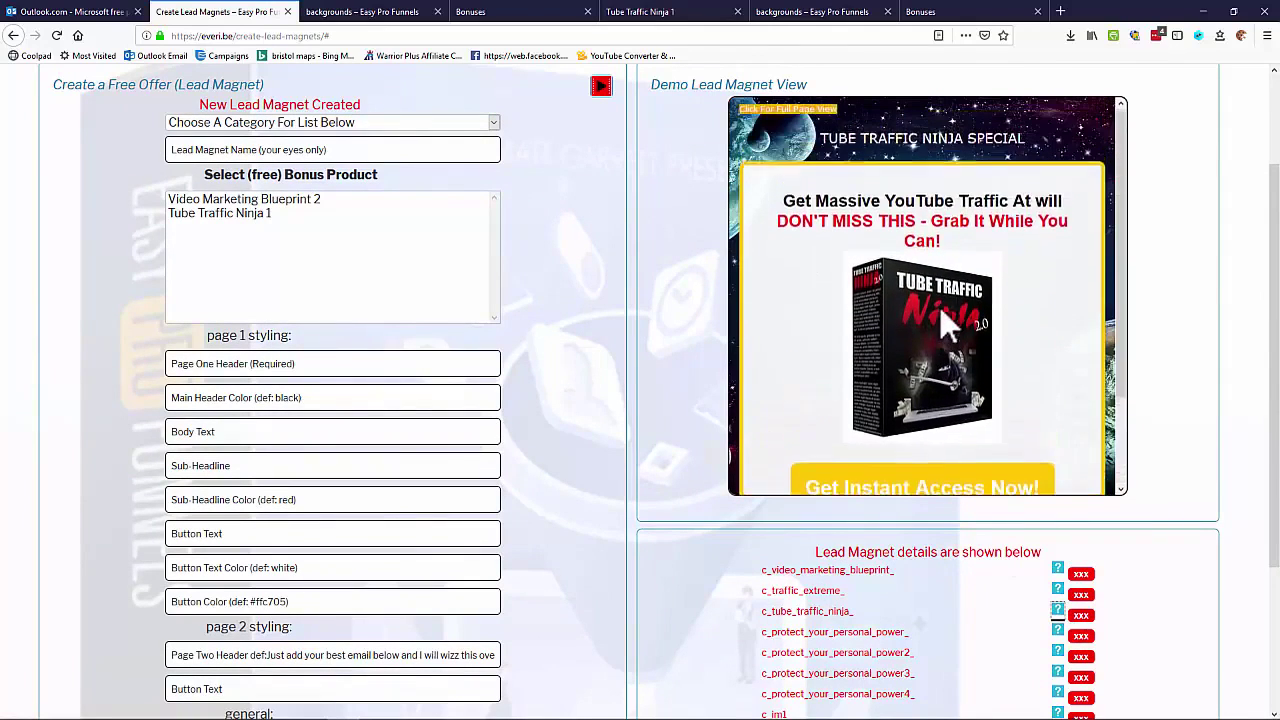
pyautogui.click(777, 112)
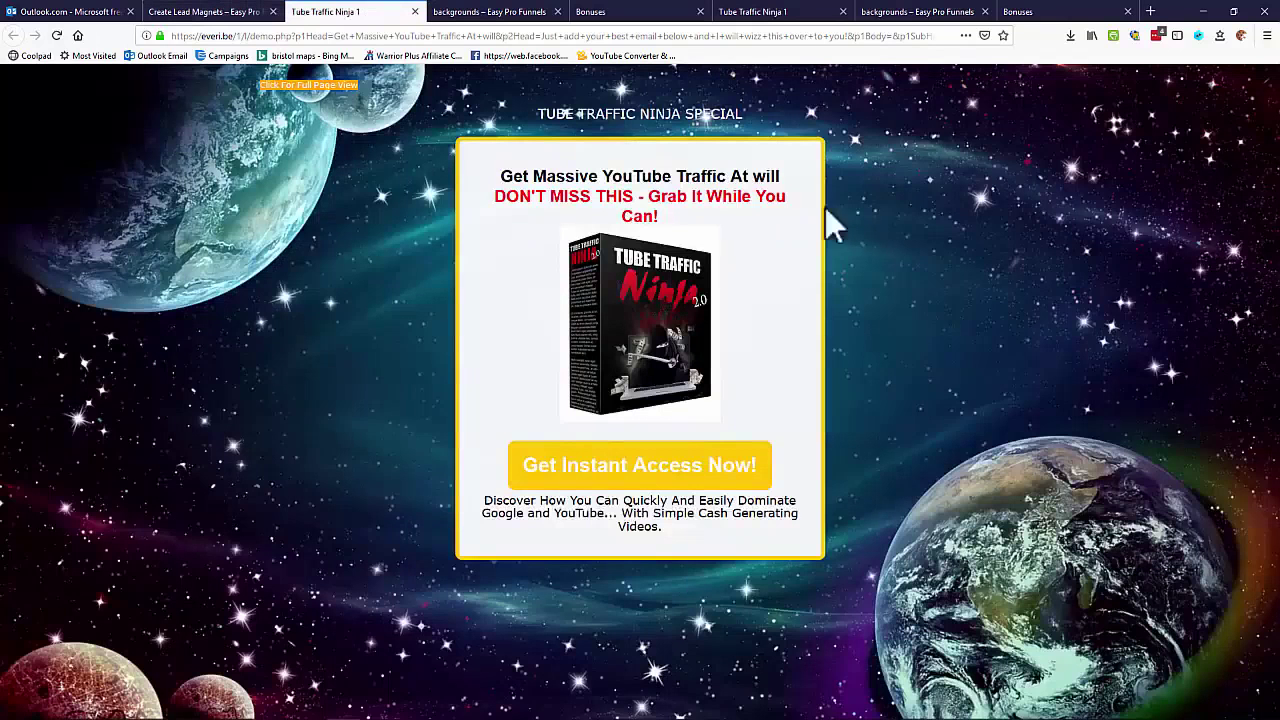
pyautogui.click(225, 12)
pyautogui.scroll(3, 588, 266)
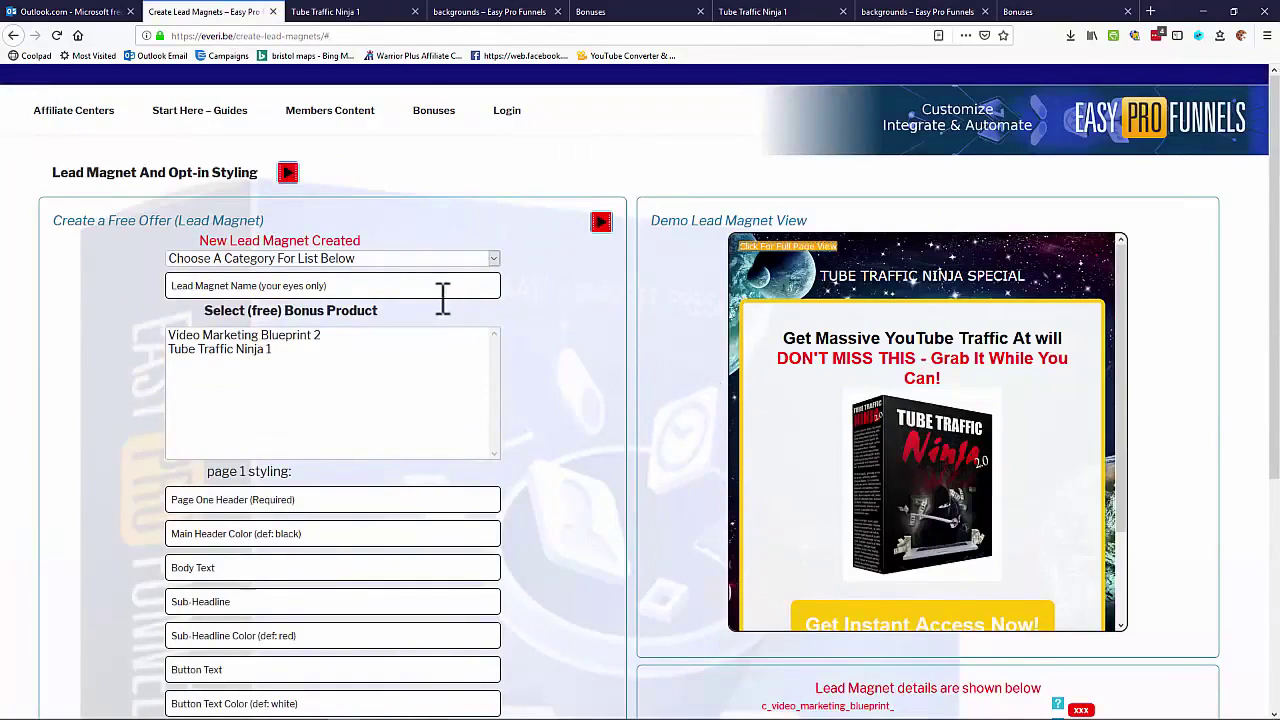
# Open the JVZoo Affiliate Center and scroll through its affiliate link, SendGrid and paid product panels.
pyautogui.moveTo(45, 115)
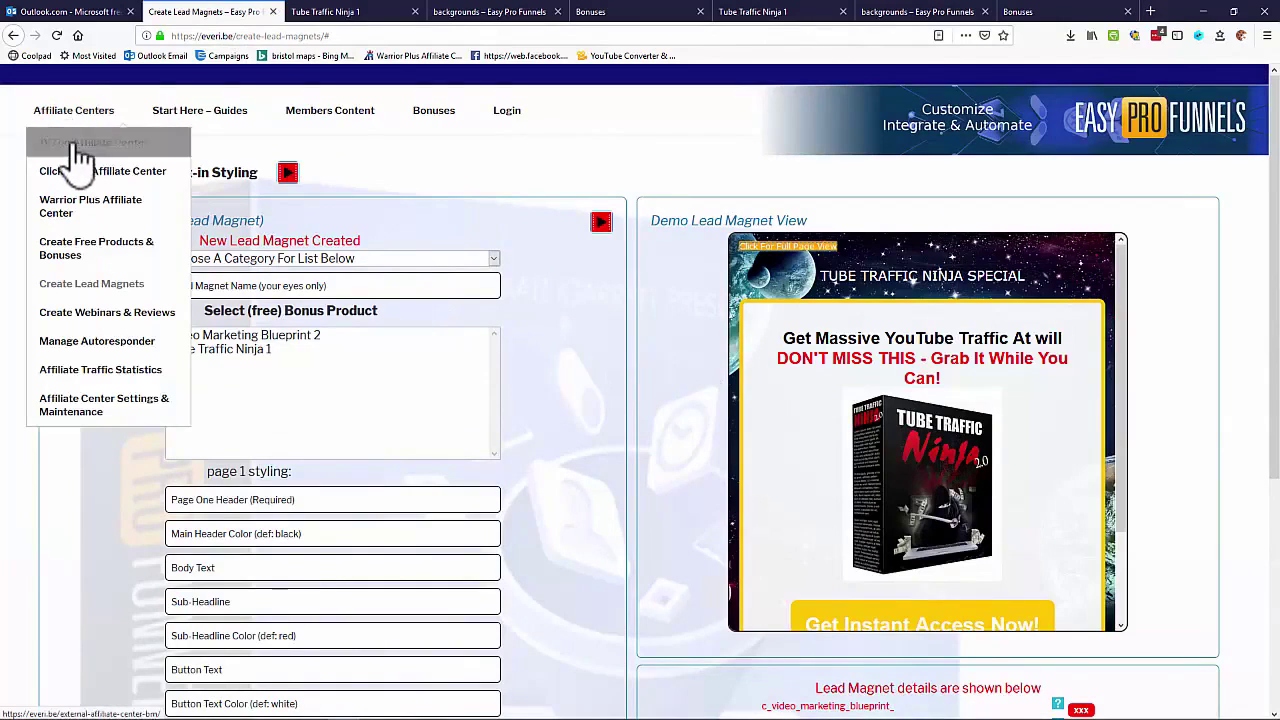
pyautogui.click(76, 148)
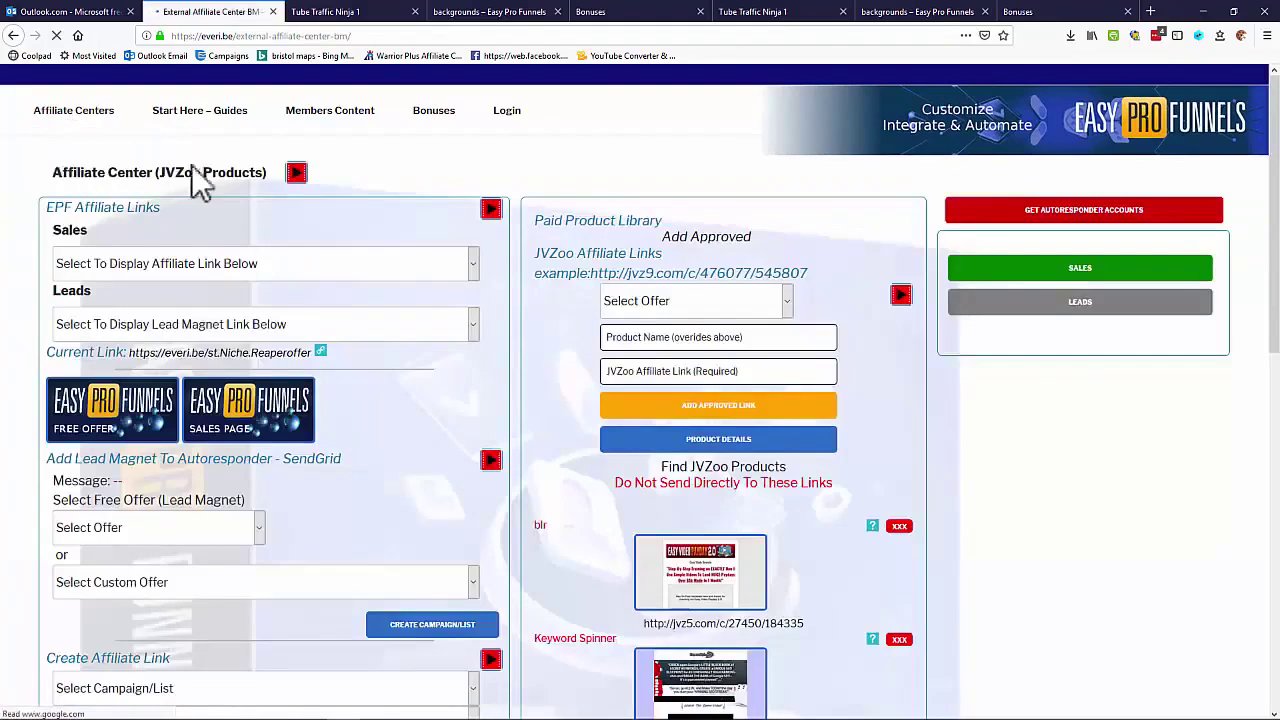
pyautogui.scroll(-1, 497, 276)
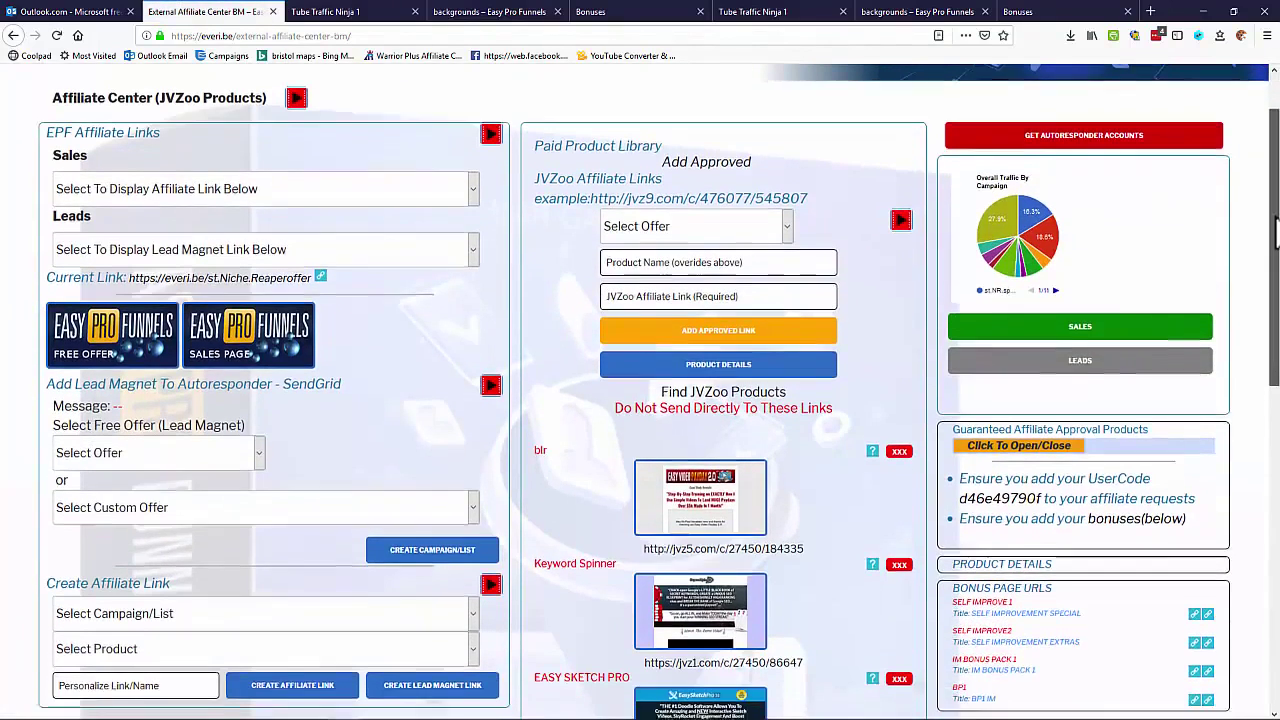
pyautogui.scroll(-1, 1276, 235)
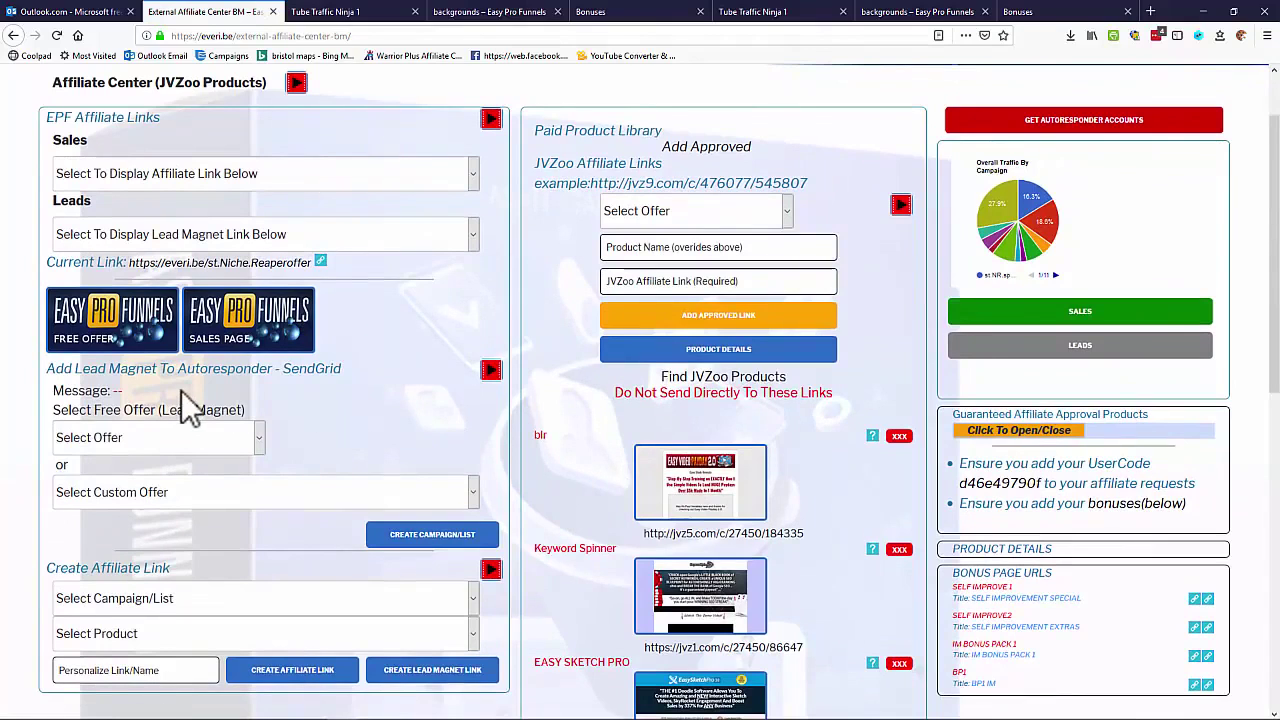
pyautogui.scroll(2, 190, 405)
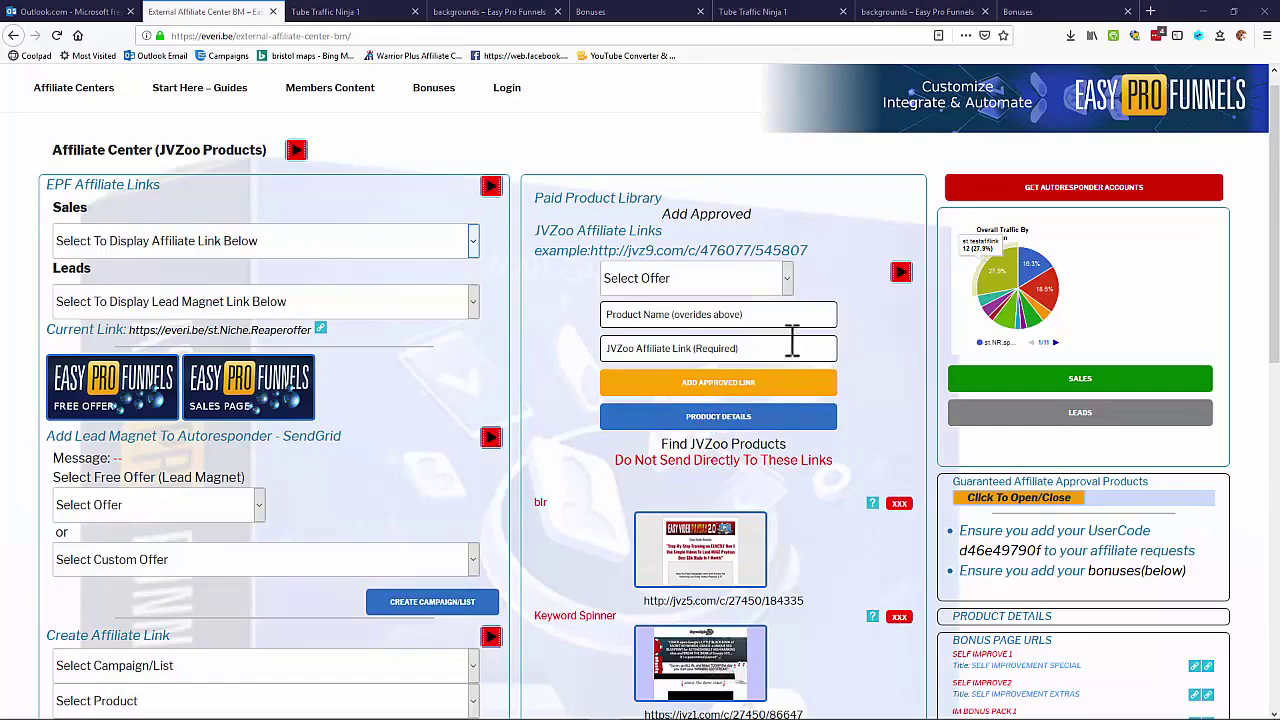
pyautogui.click(787, 280)
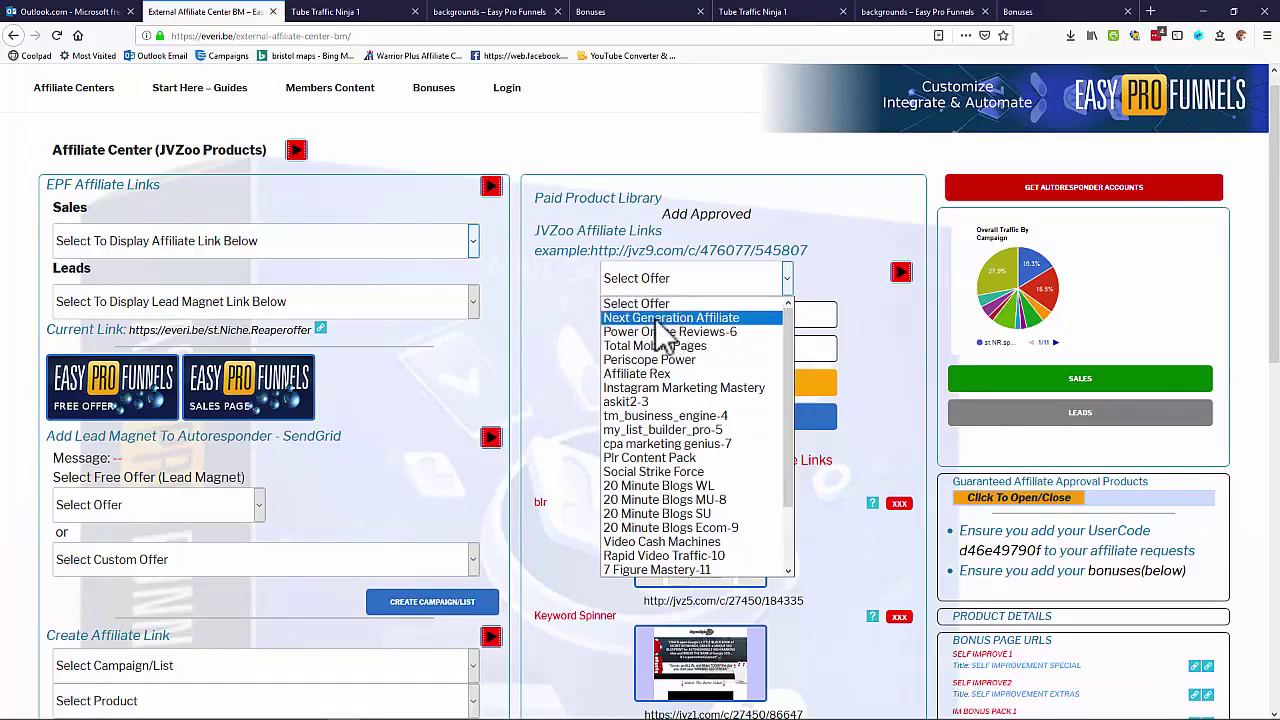
pyautogui.click(658, 319)
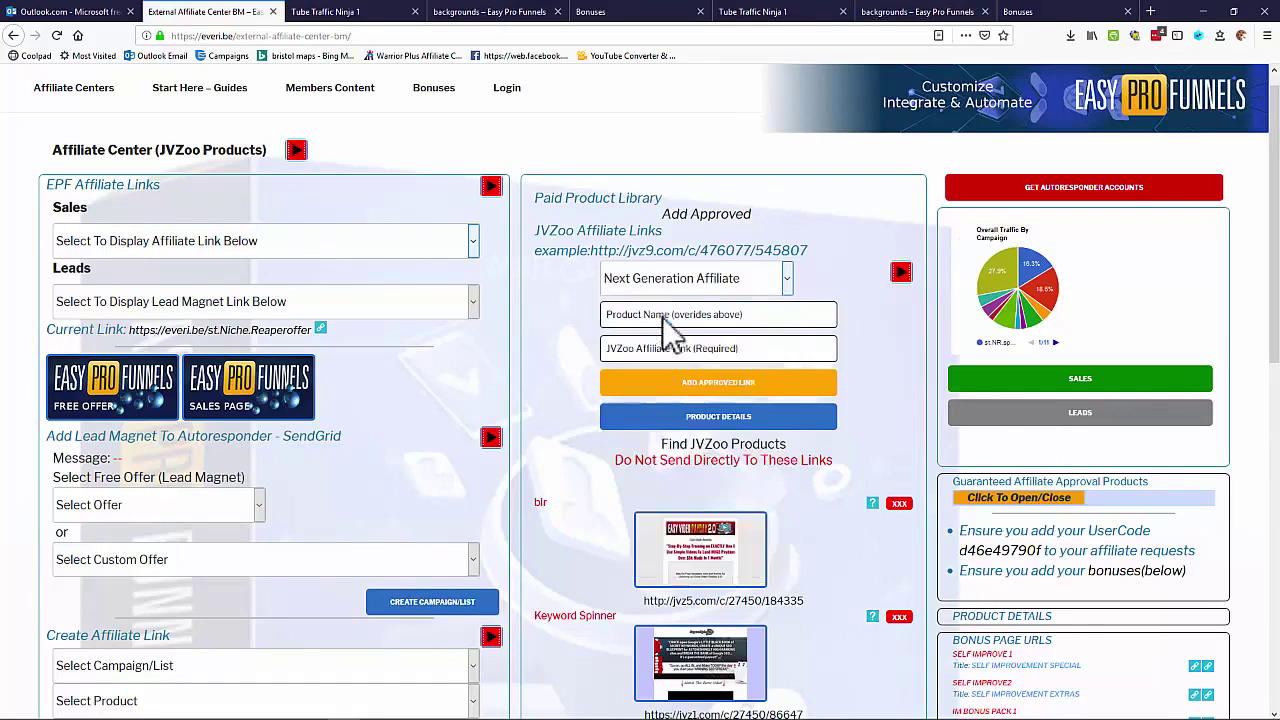
pyautogui.click(718, 418)
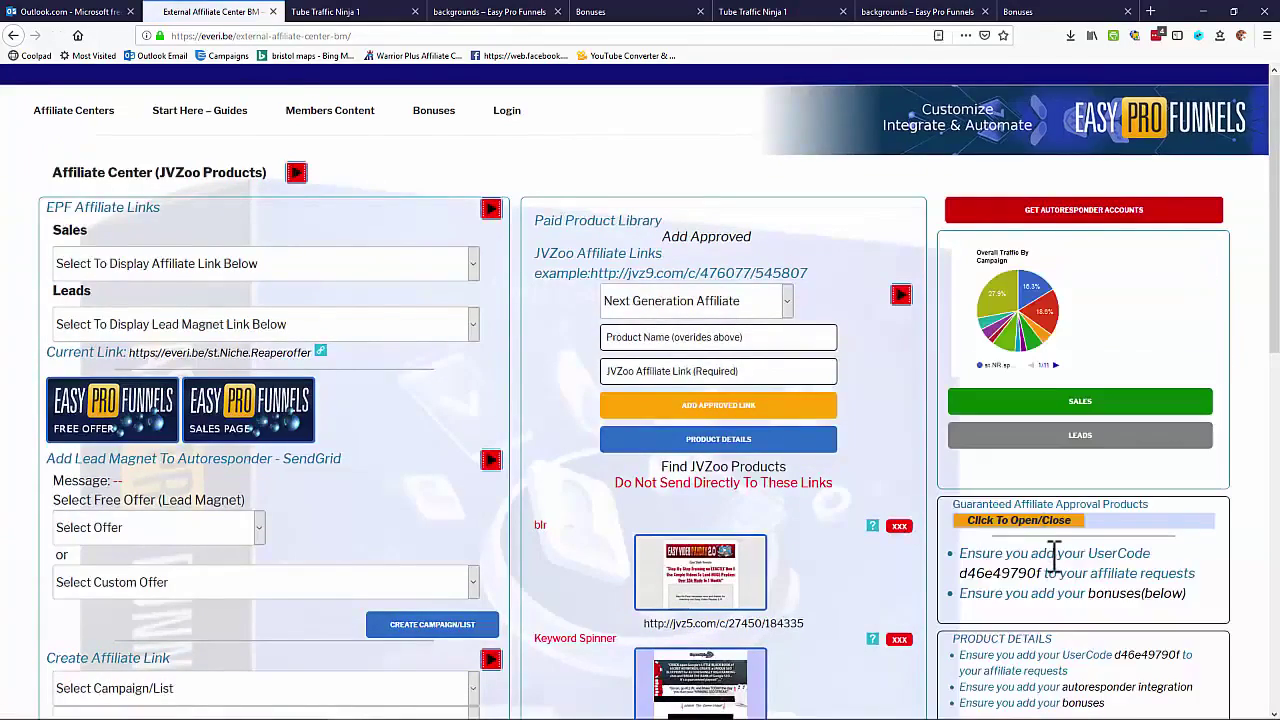
pyautogui.scroll(-5, 1000, 500)
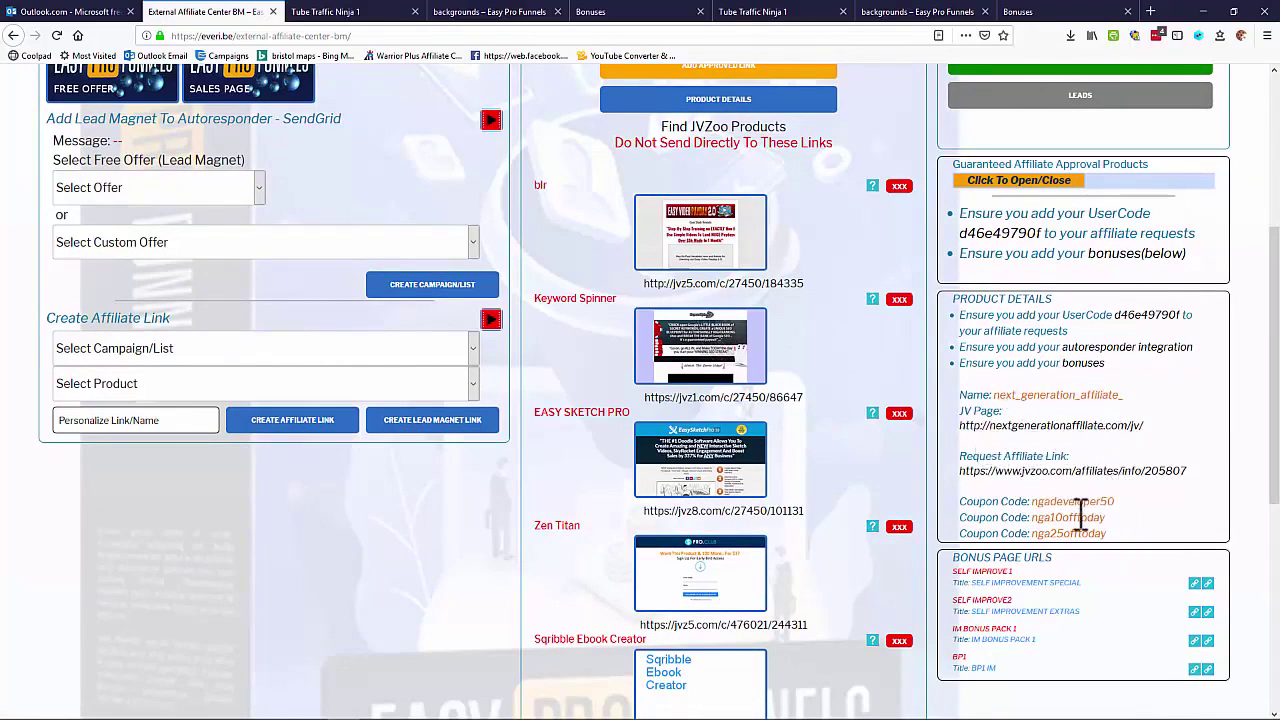
pyautogui.scroll(3, 1085, 510)
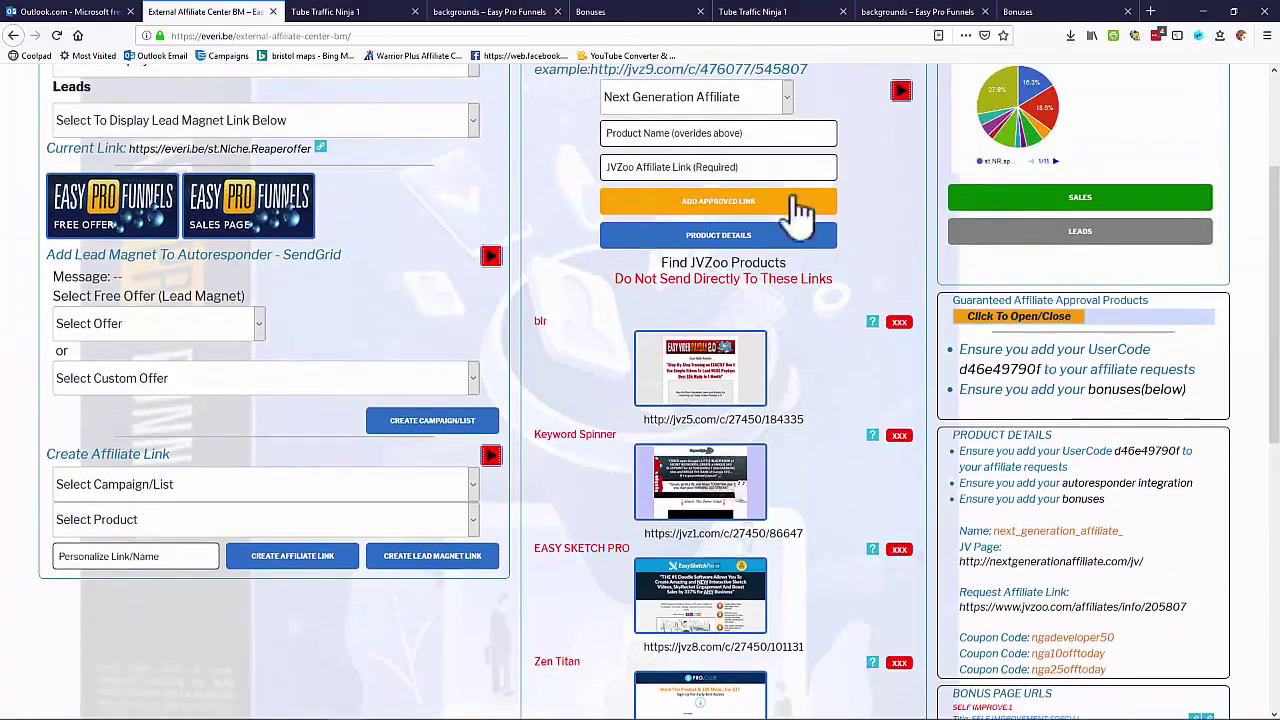
pyautogui.scroll(-9, 771, 414)
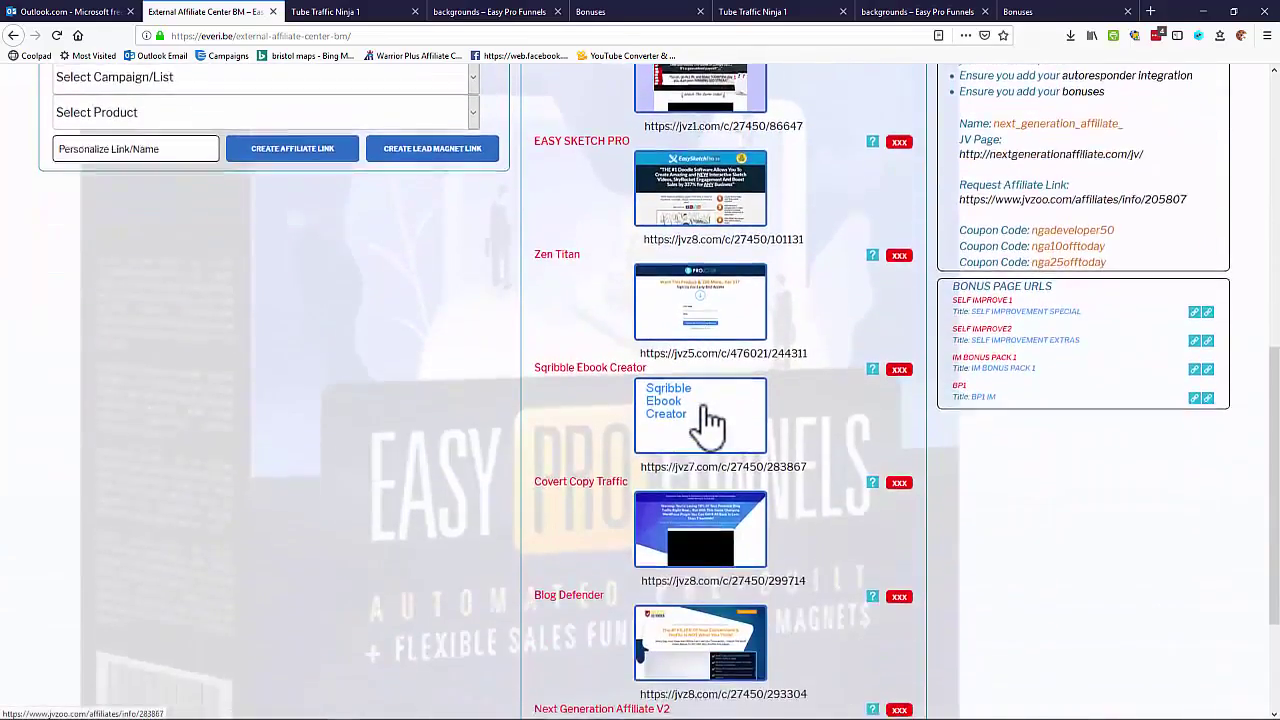
pyautogui.scroll(9, 712, 420)
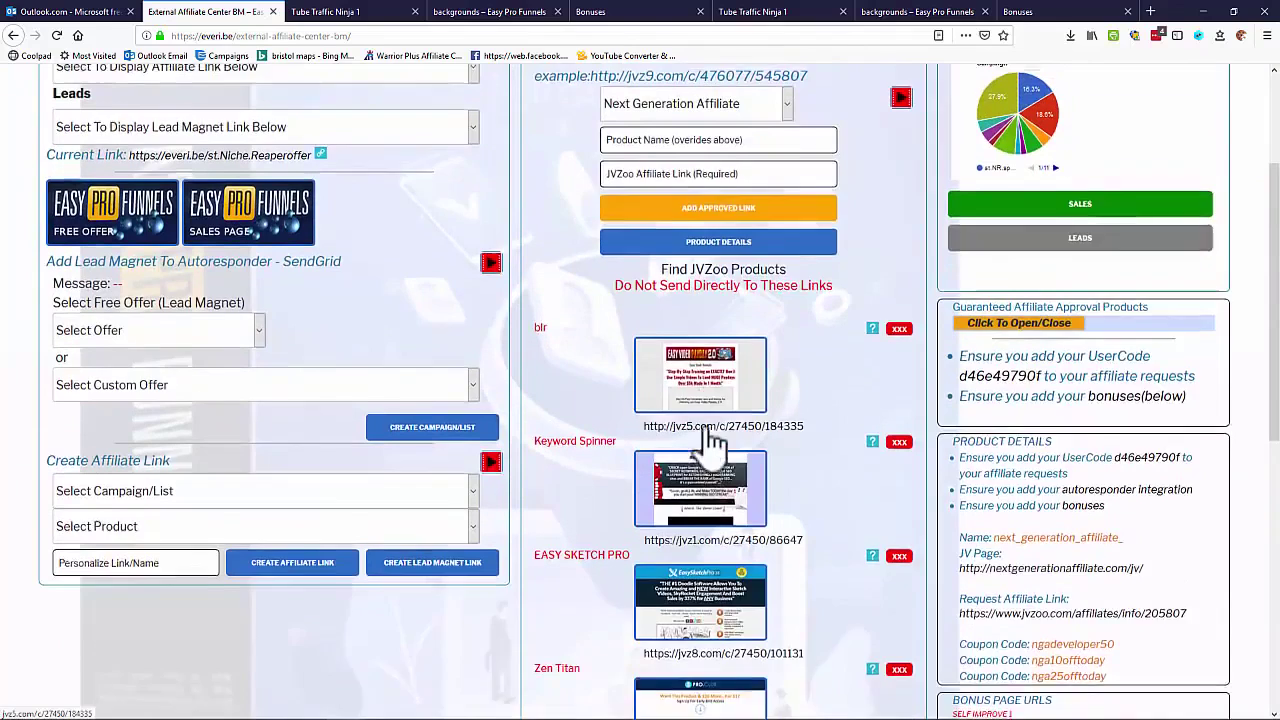
pyautogui.scroll(3, 712, 440)
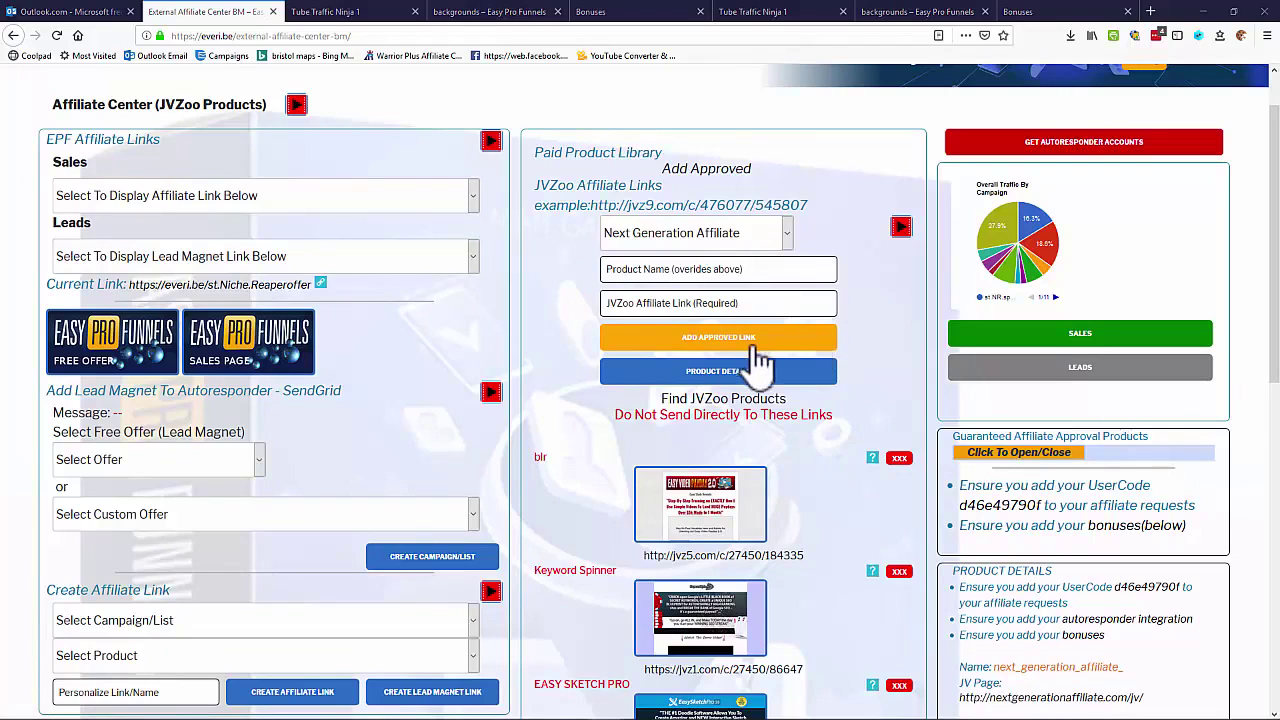
# In the SendGrid lead magnet section, select the c_lm1_ offer and create its campaign list, confirming with OK.
pyautogui.scroll(-1, 760, 358)
pyautogui.scroll(-1, 760, 358)
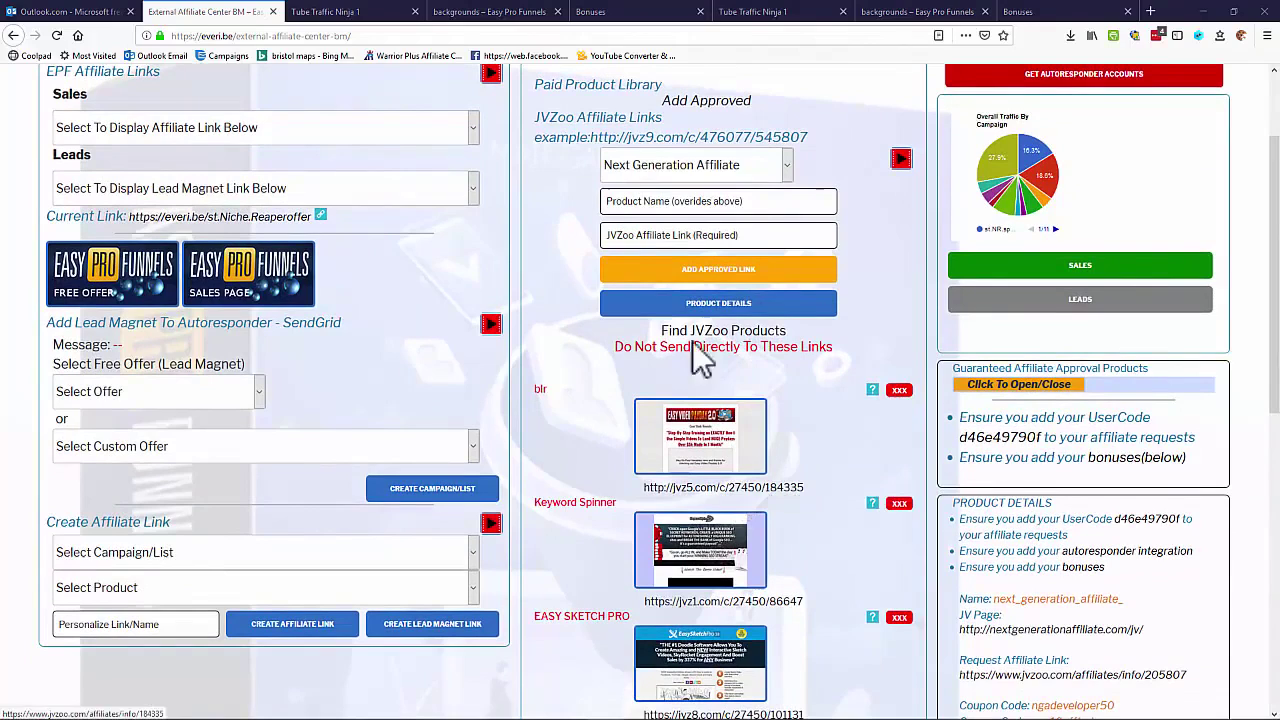
pyautogui.moveTo(64, 322); pyautogui.dragTo(343, 320)
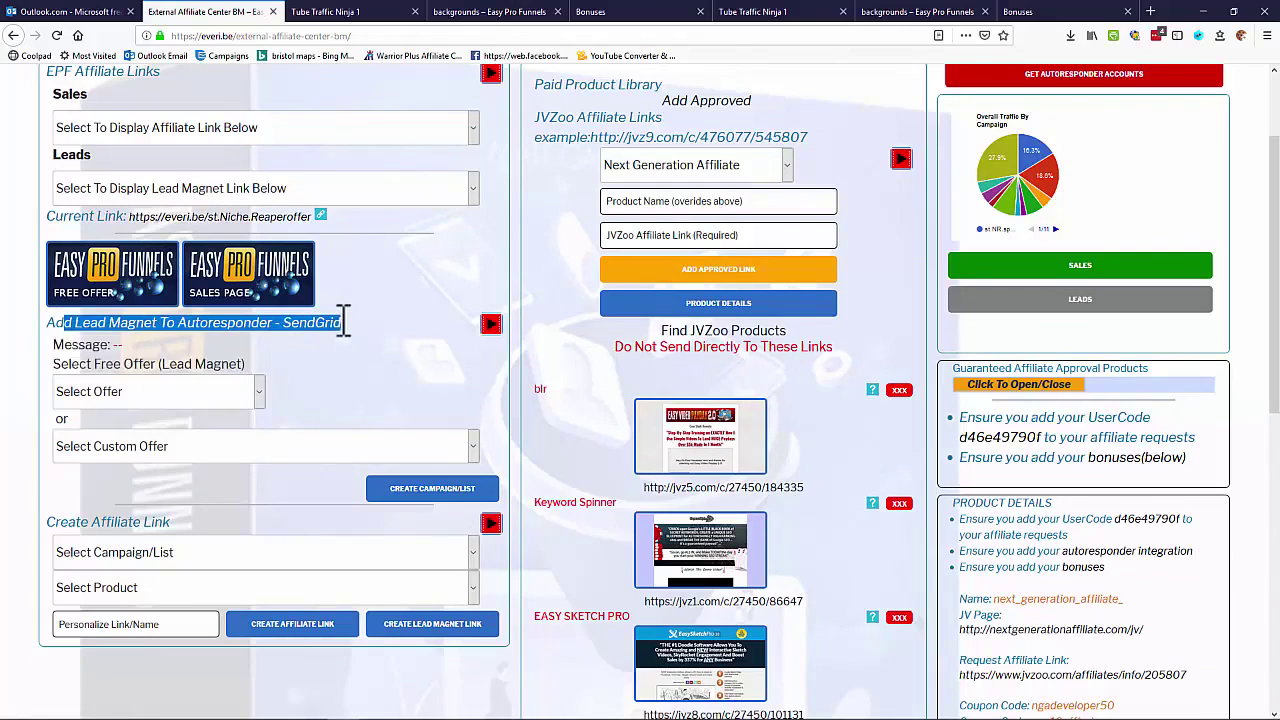
pyautogui.click(348, 320)
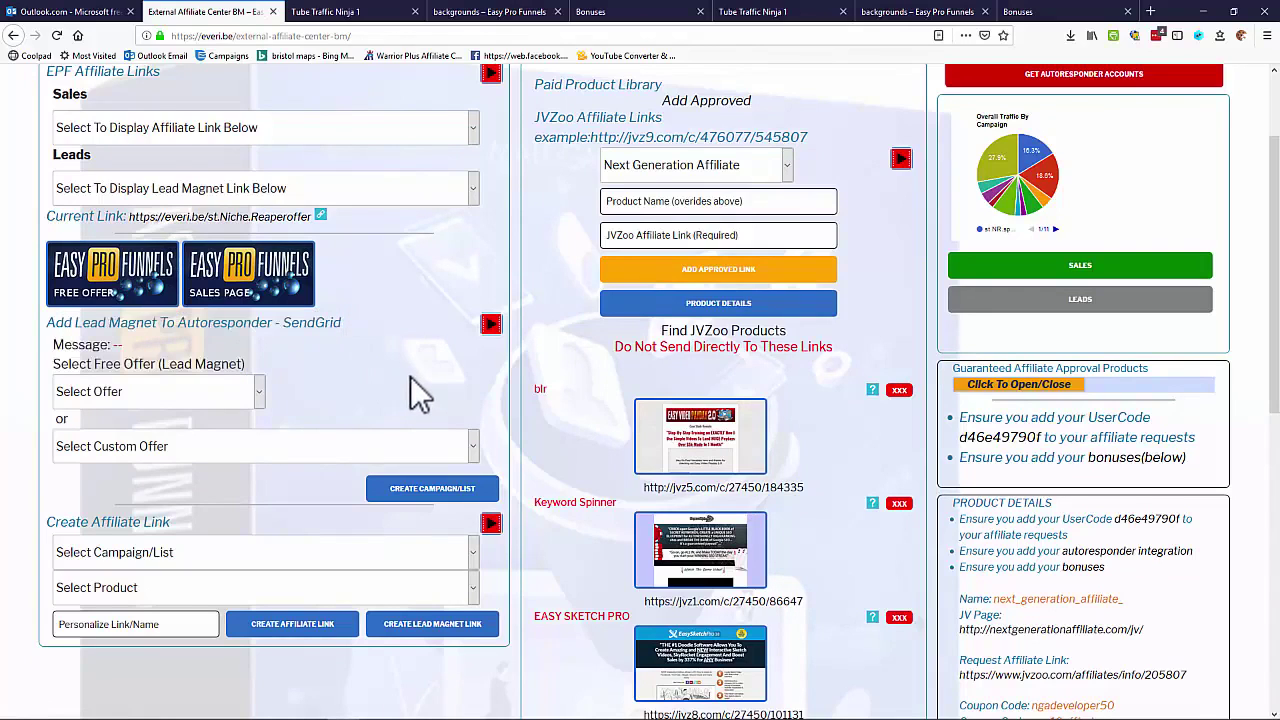
pyautogui.scroll(1, 412, 380)
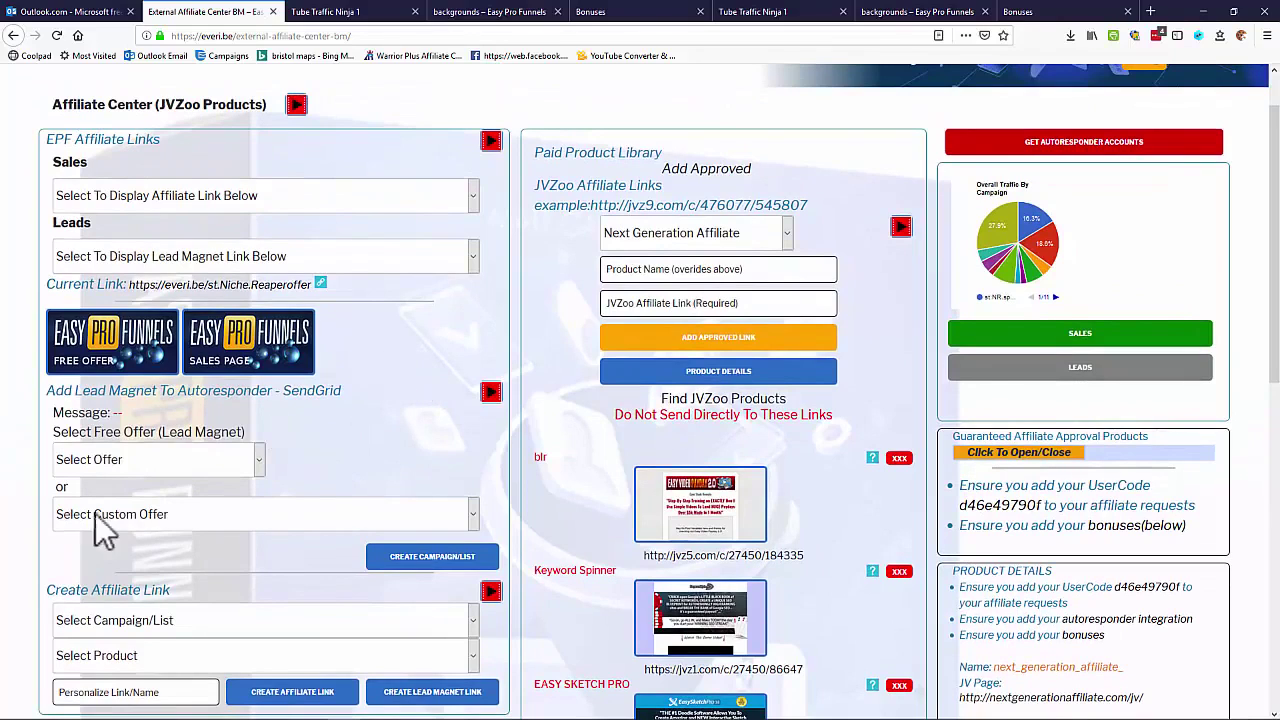
pyautogui.click(474, 514)
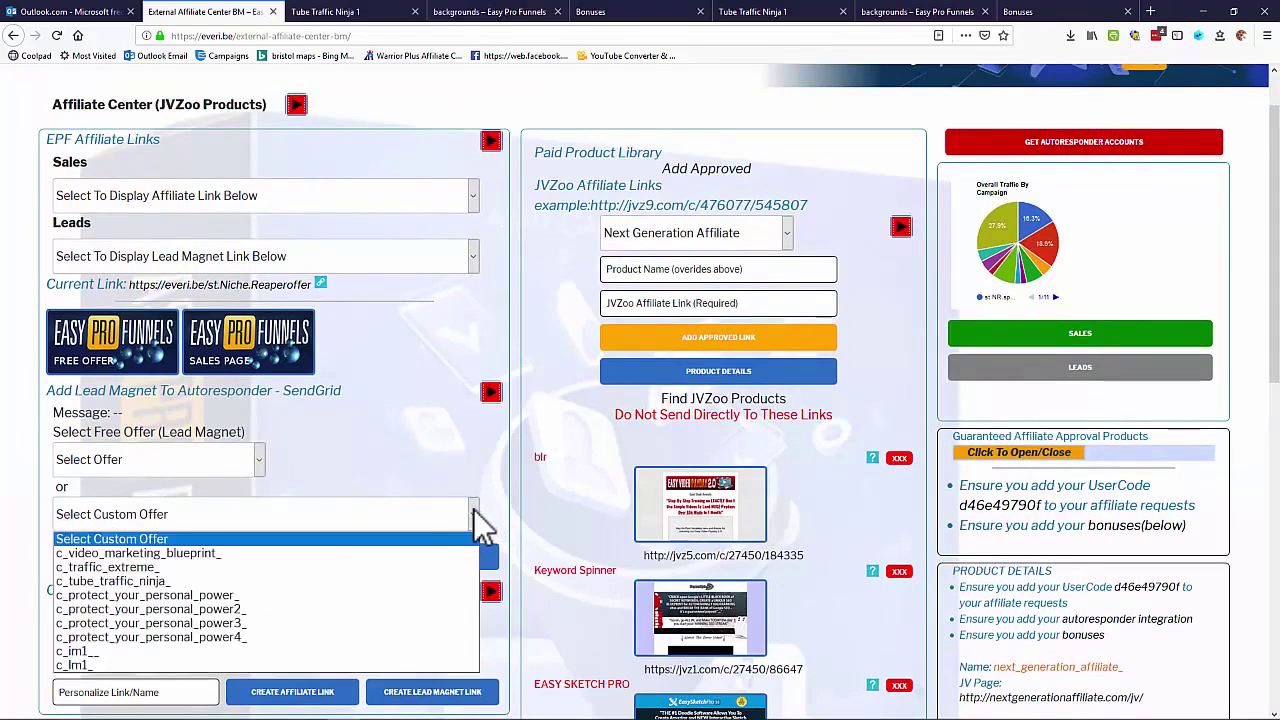
pyautogui.click(119, 663)
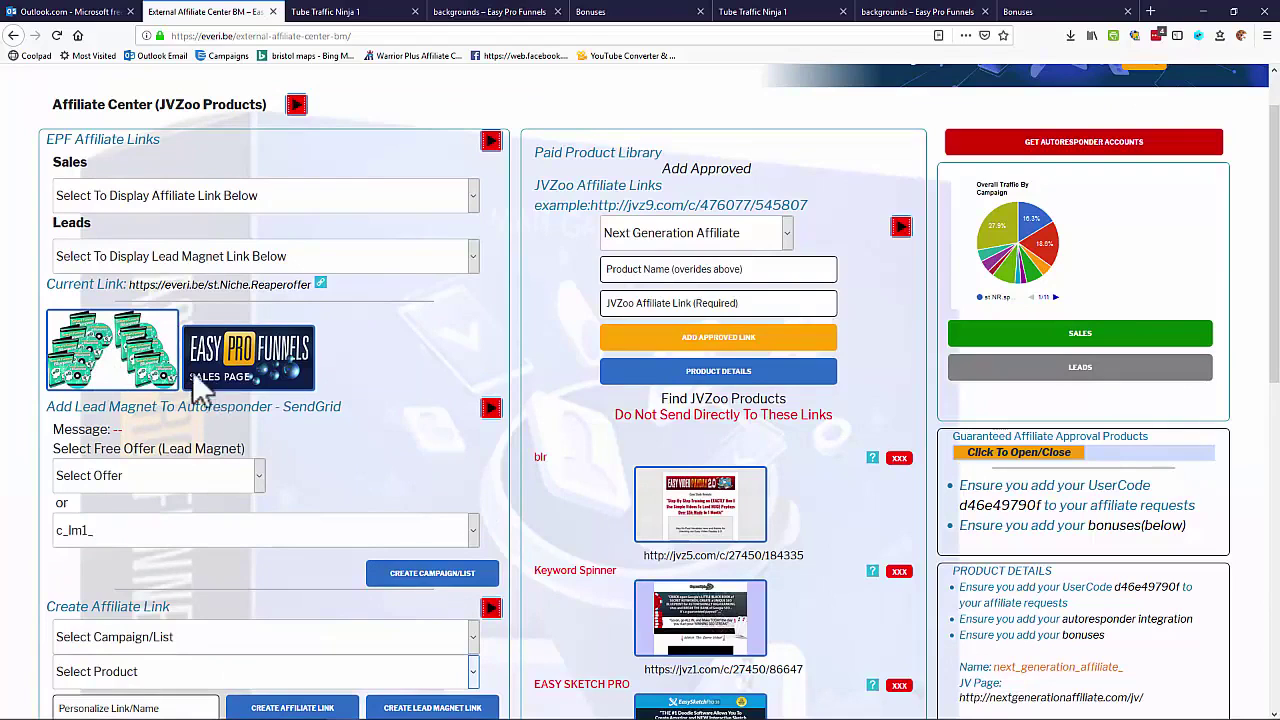
pyautogui.scroll(-1, 352, 368)
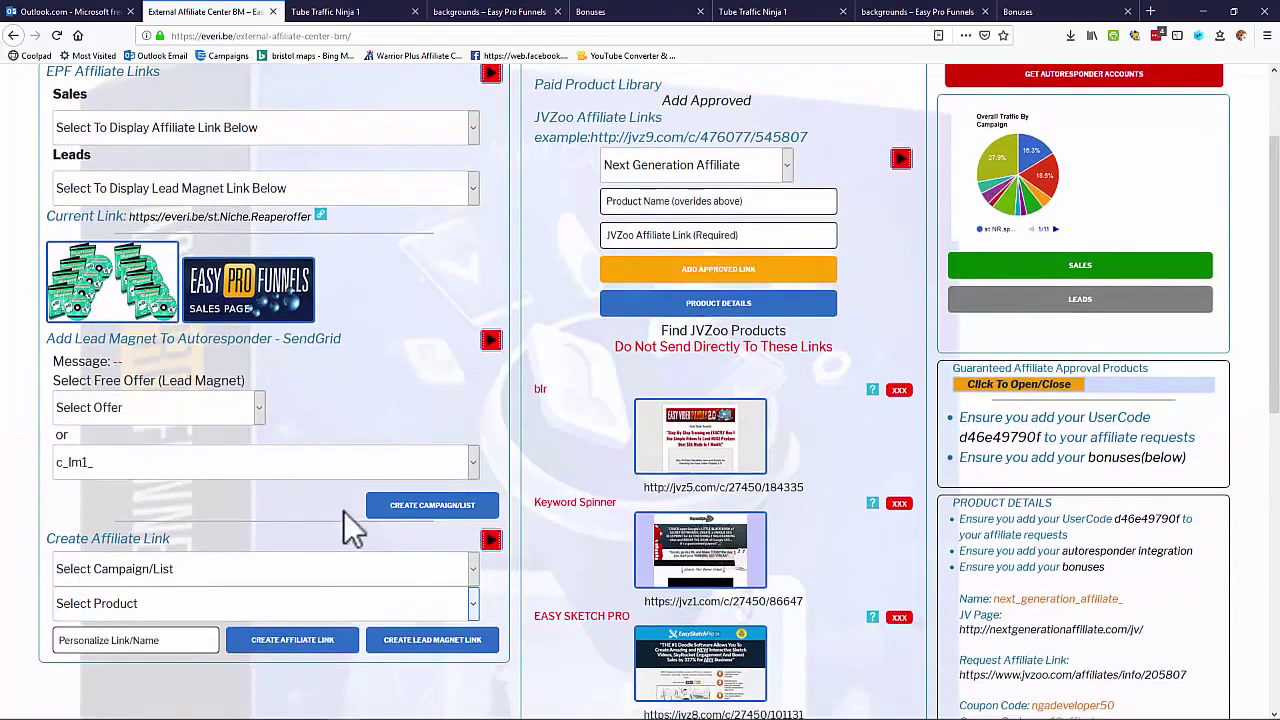
pyautogui.click(459, 520)
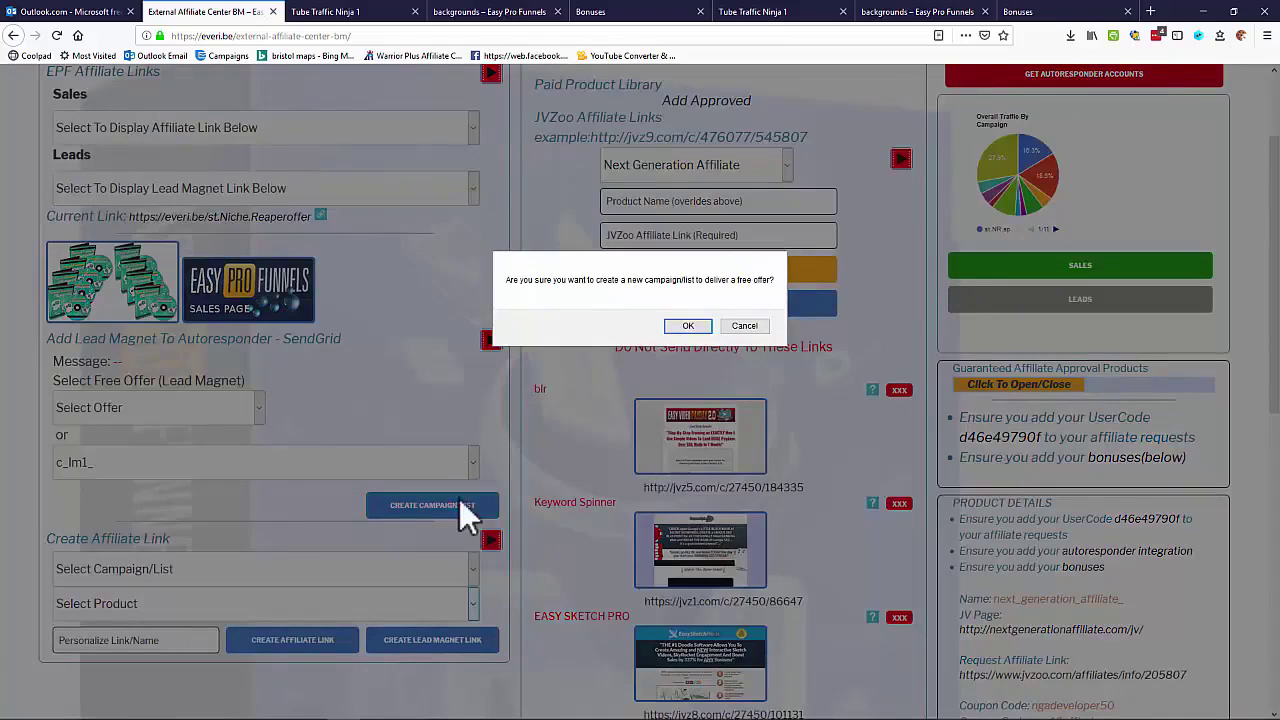
pyautogui.click(686, 326)
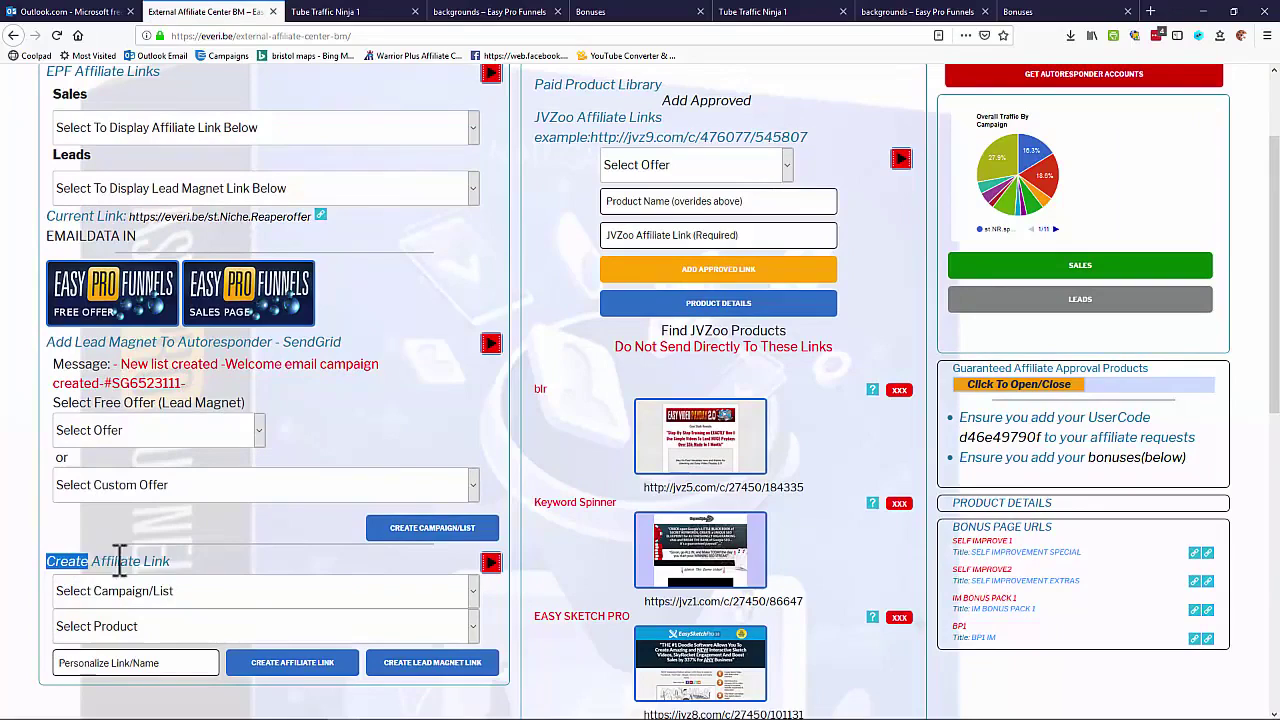
# In Create Affiliate Link, choose the jc_lm1_485-SG6523111 list and the Next Generation Affiliate V2 product.
pyautogui.moveTo(118, 560); pyautogui.dragTo(165, 560)
pyautogui.click(172, 562)
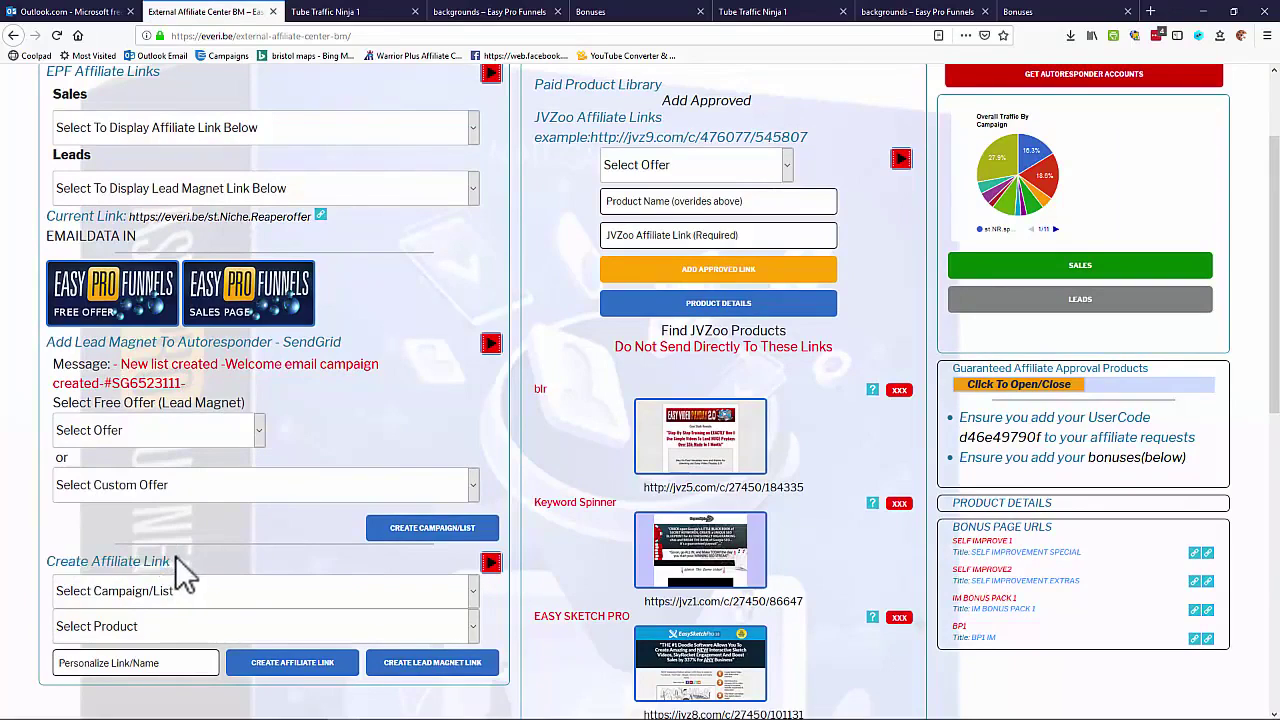
pyautogui.click(474, 591)
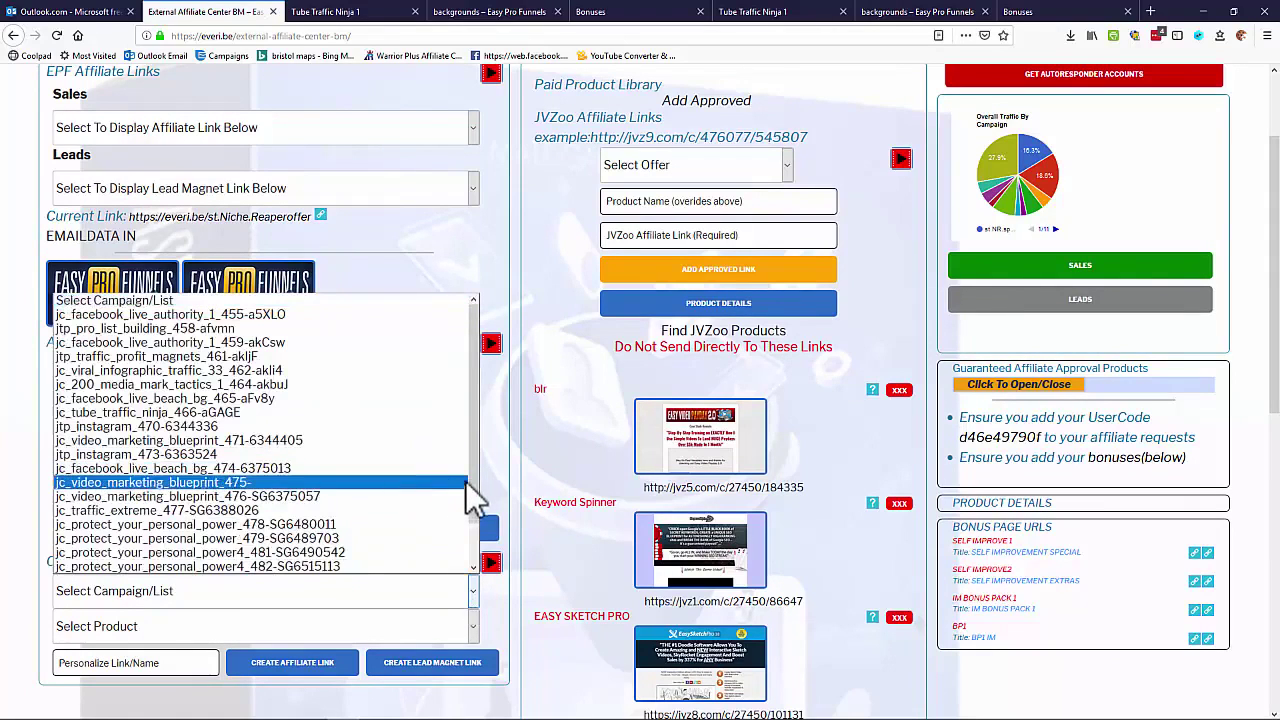
pyautogui.scroll(-1, 484, 540)
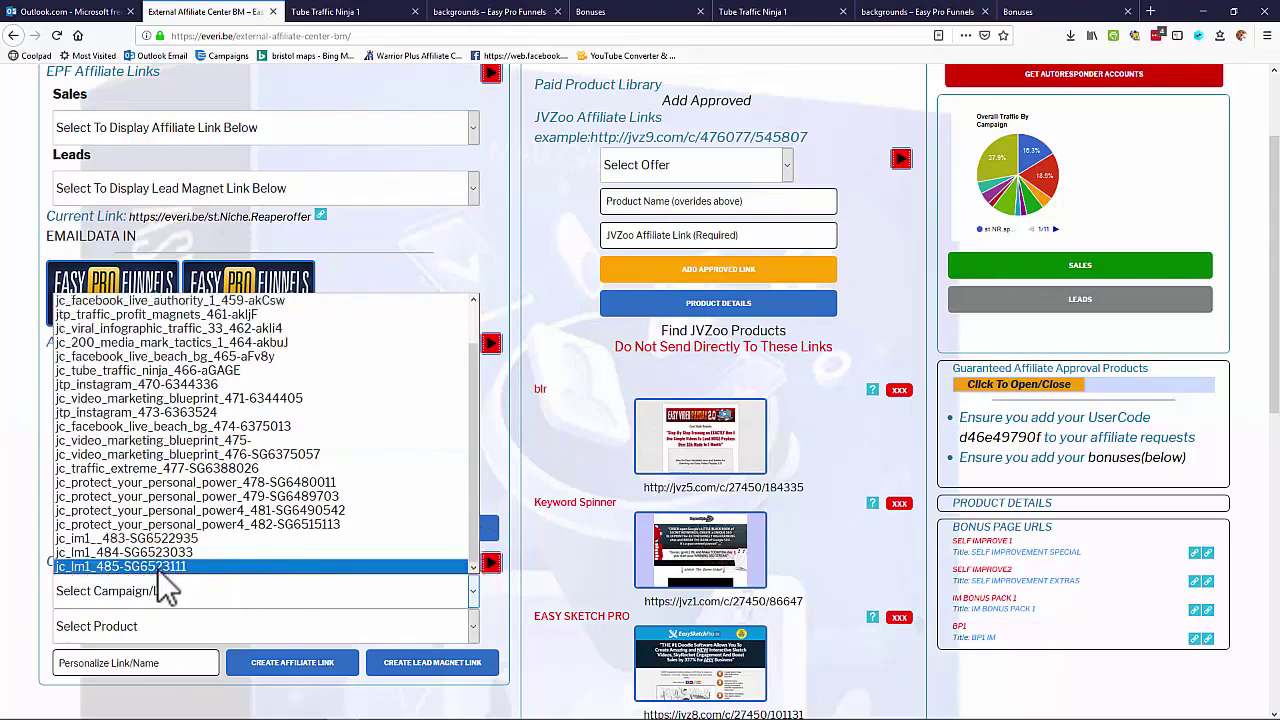
pyautogui.click(160, 567)
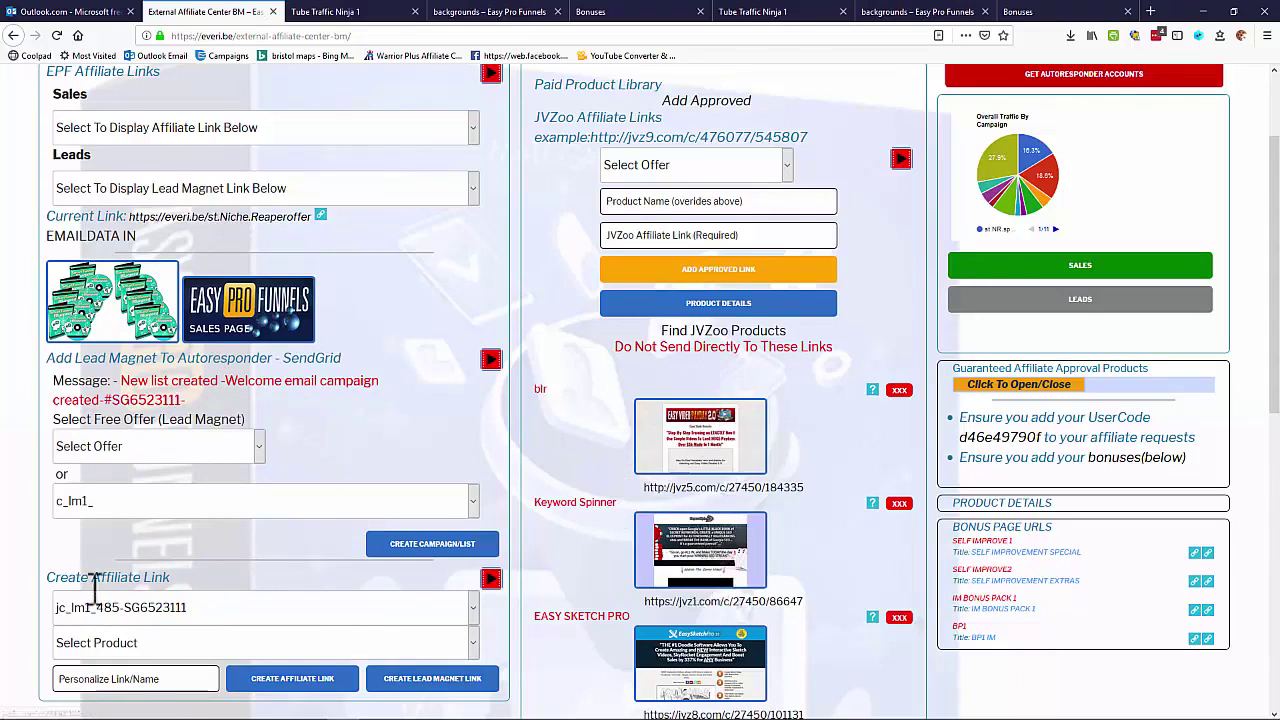
pyautogui.click(473, 643)
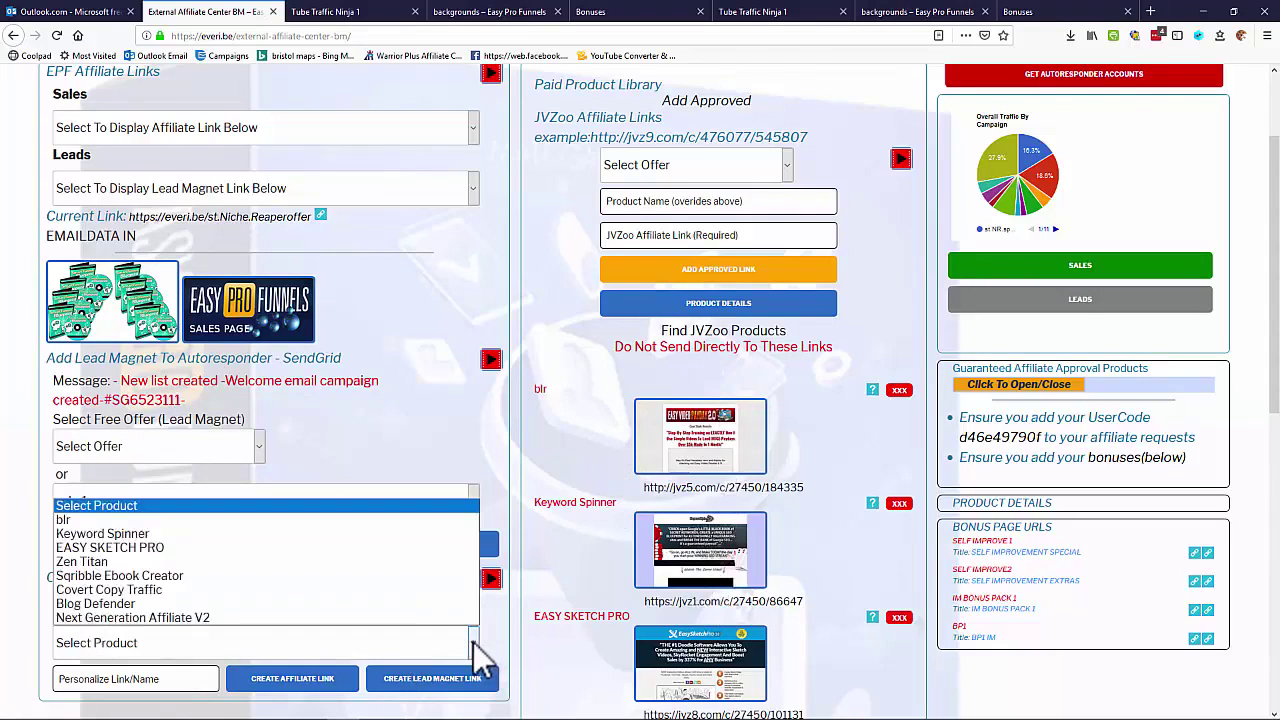
pyautogui.click(182, 617)
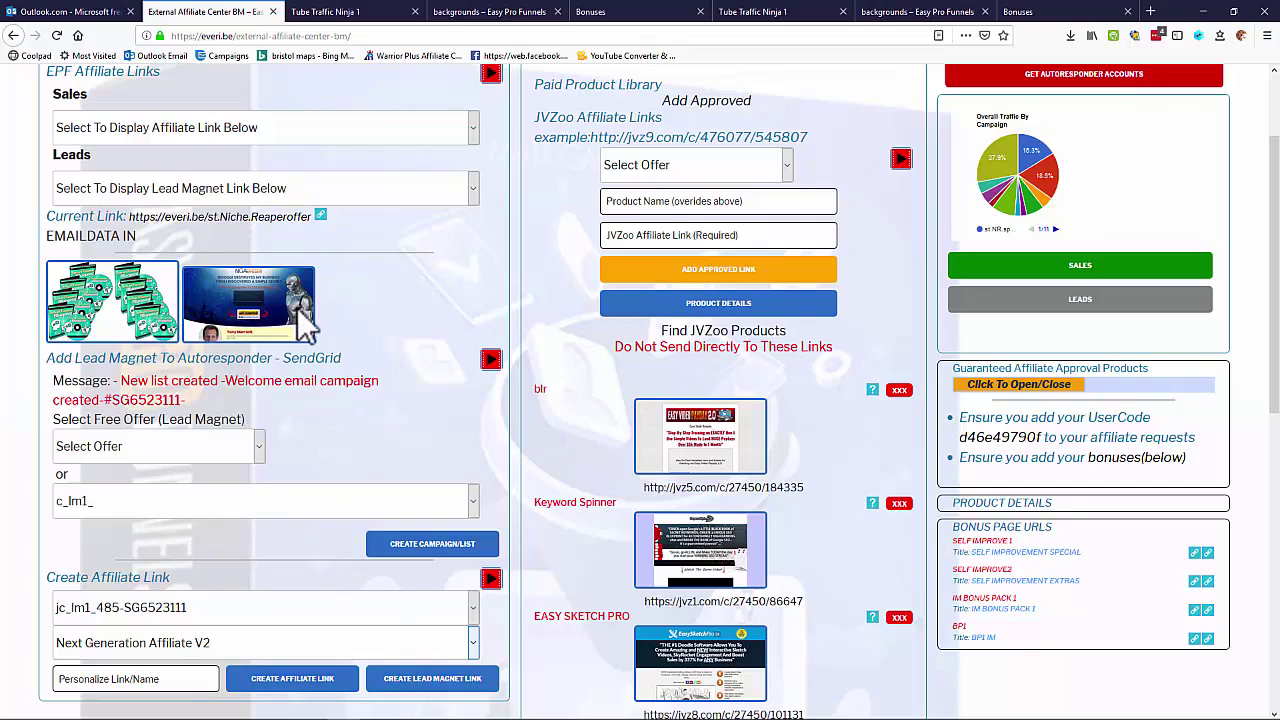
pyautogui.scroll(-1, 390, 352)
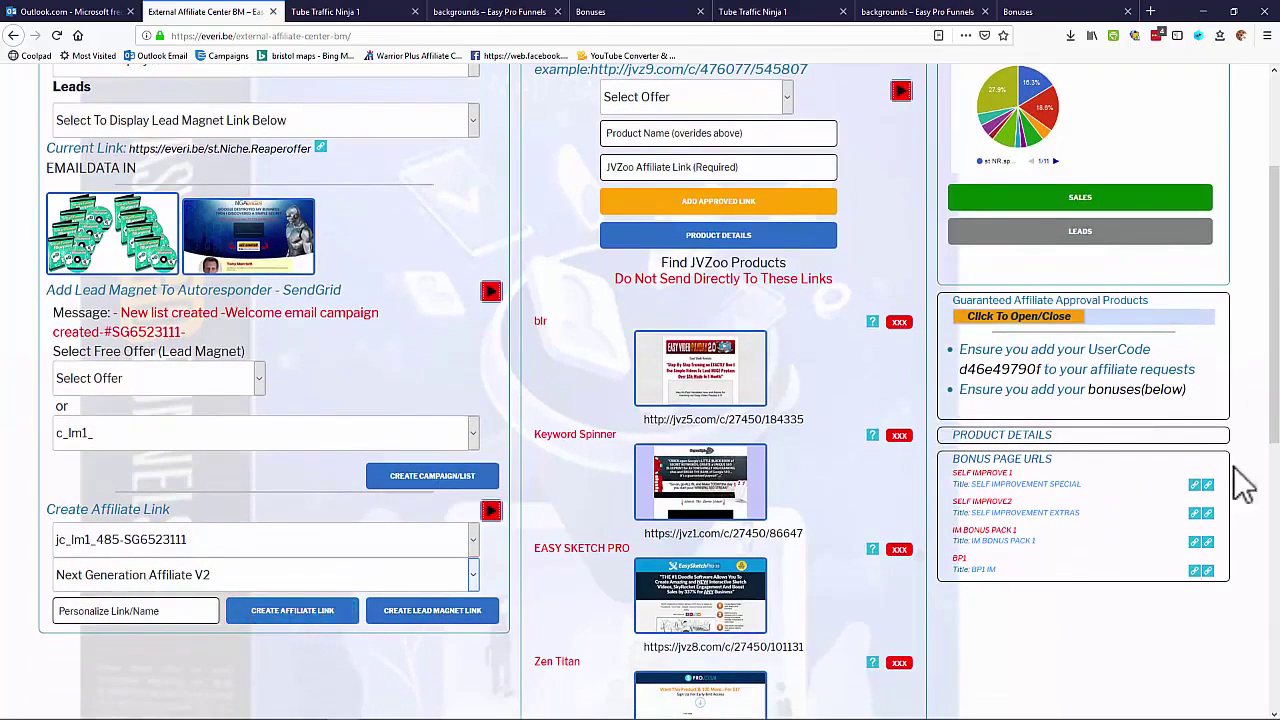
pyautogui.click(90, 615)
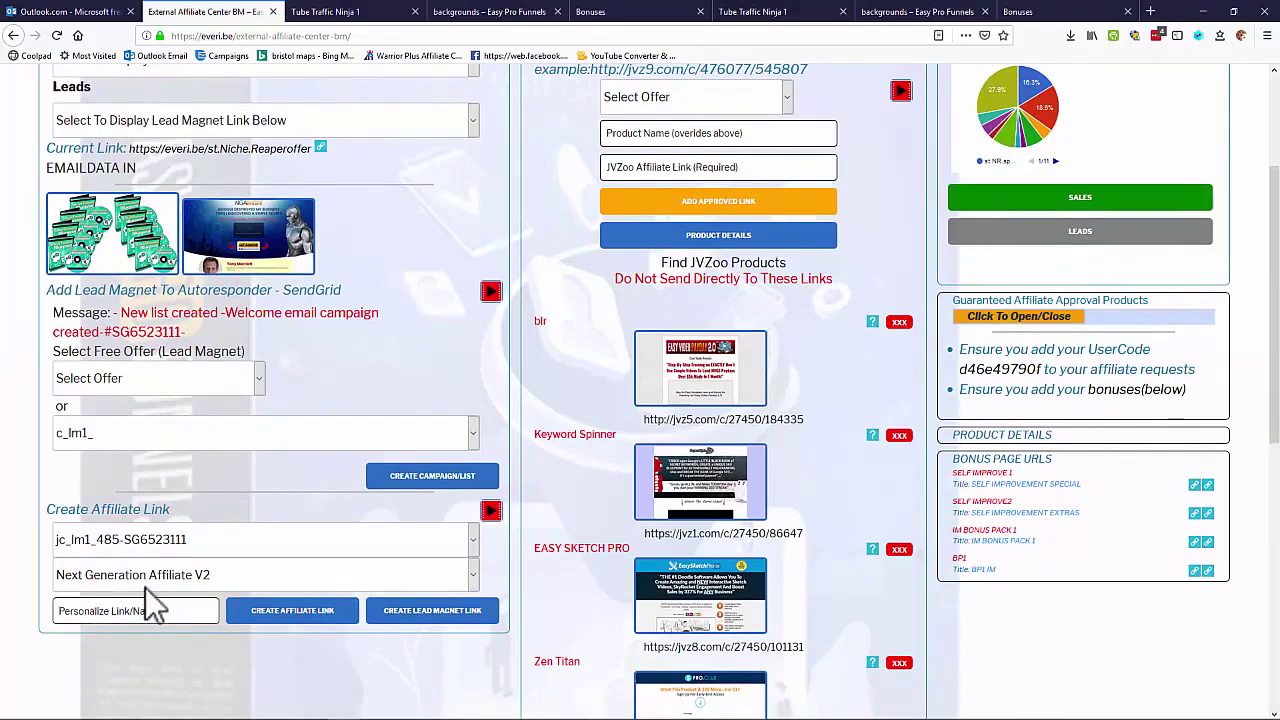
pyautogui.write('NG')
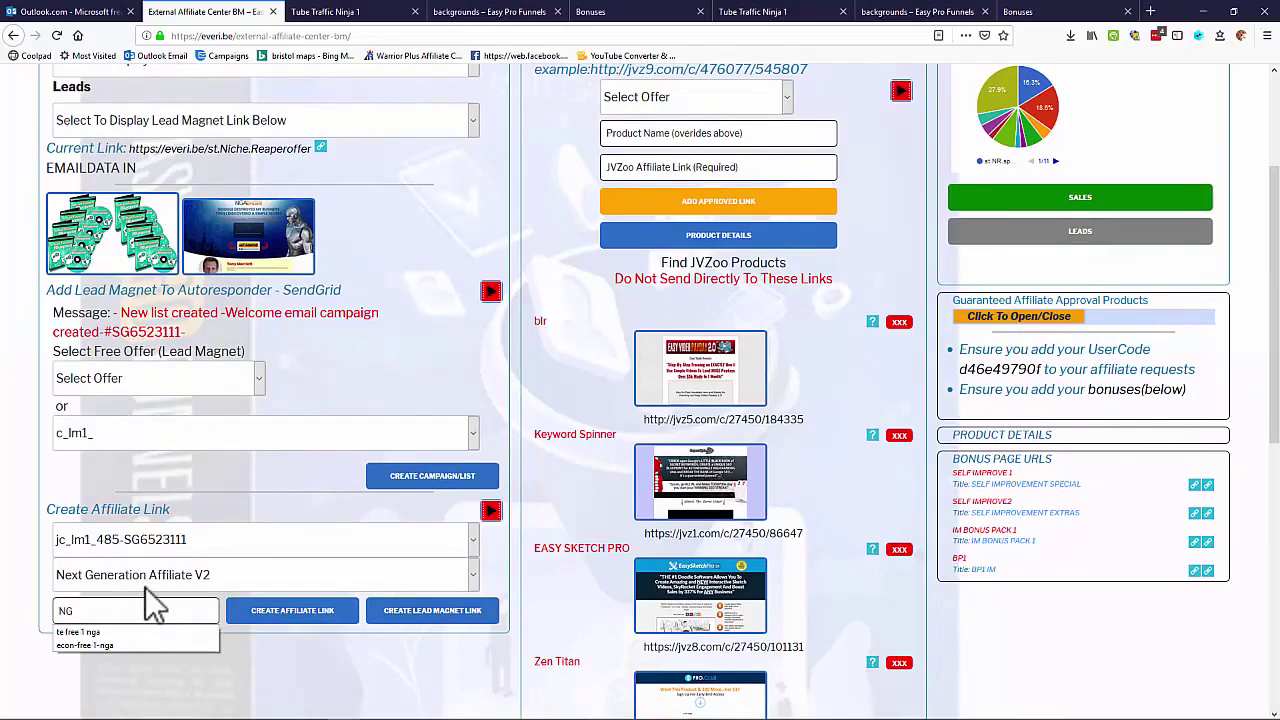
pyautogui.write('A-test22-aff')
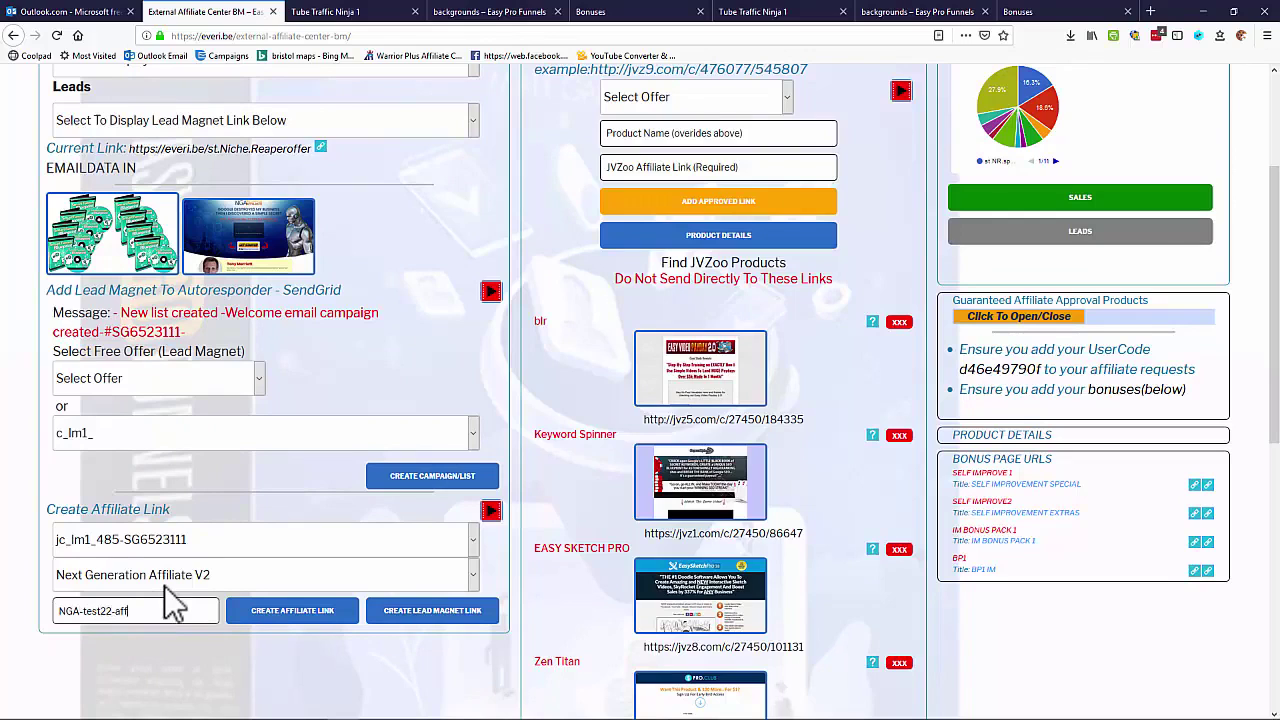
pyautogui.click(292, 612)
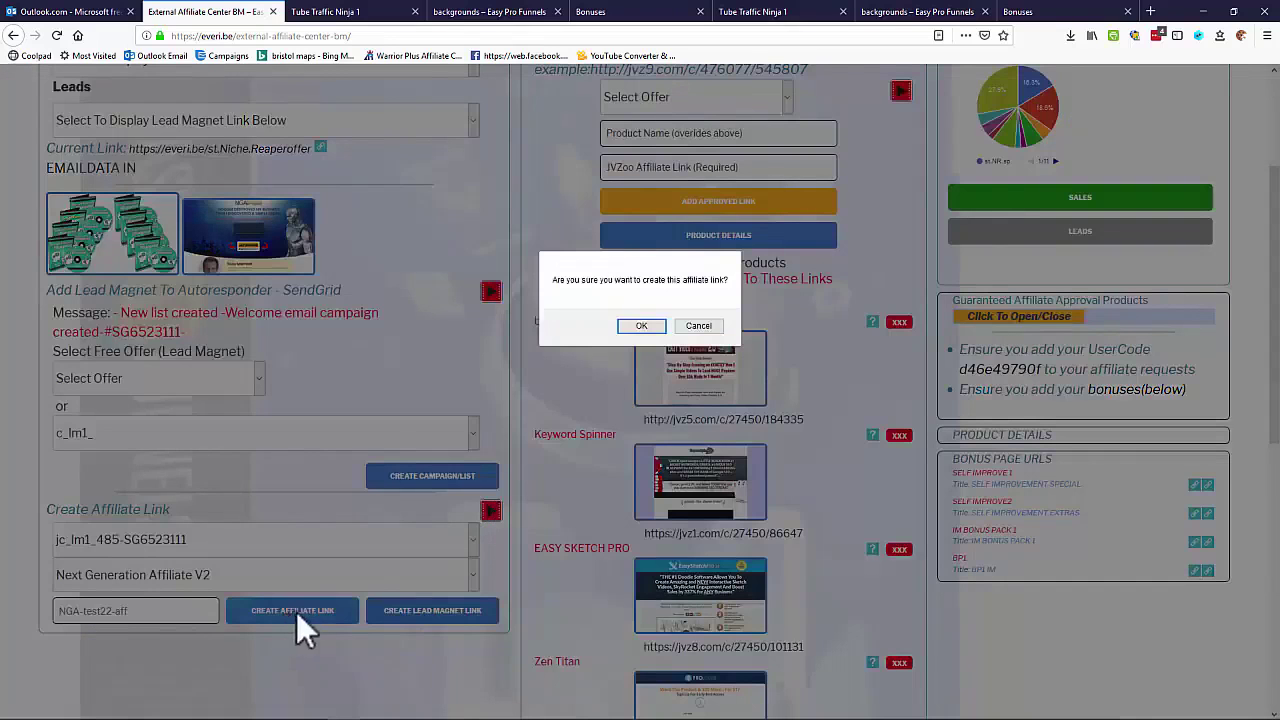
pyautogui.click(641, 326)
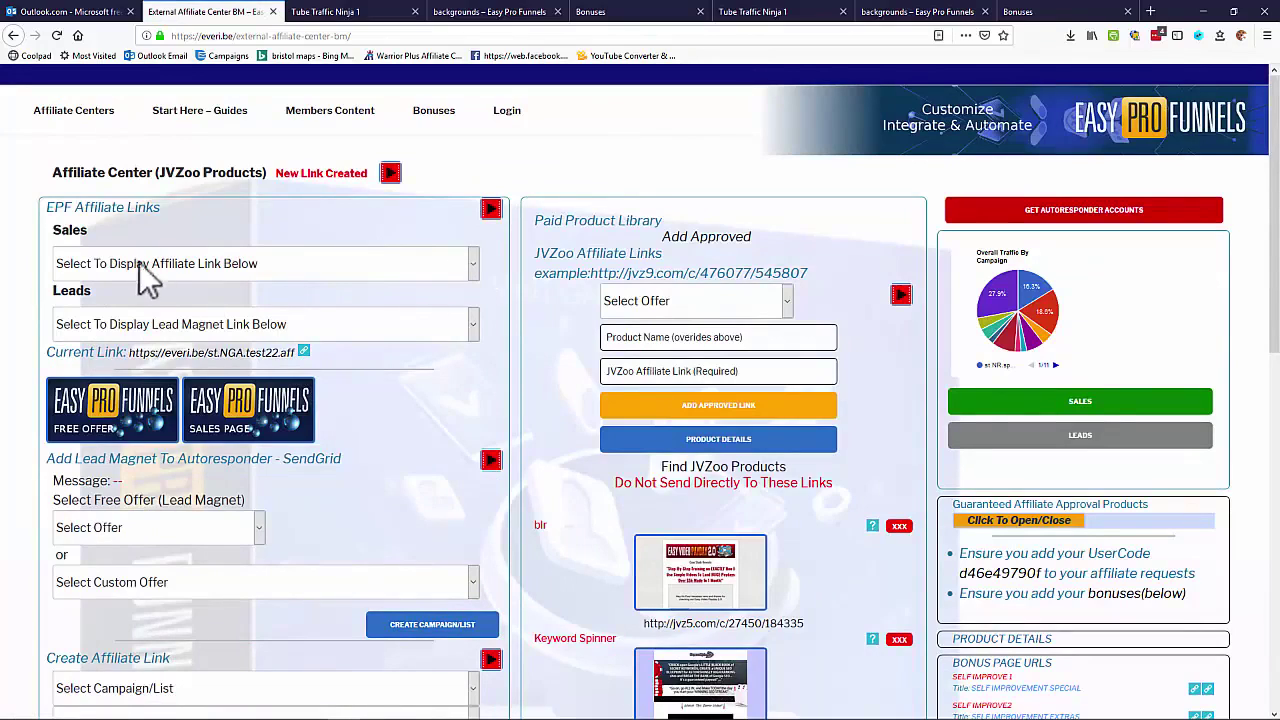
# Open the new affiliate link and check the Next Generation Affiliate sales page in its tab.
pyautogui.click(475, 268)
pyautogui.click(310, 324)
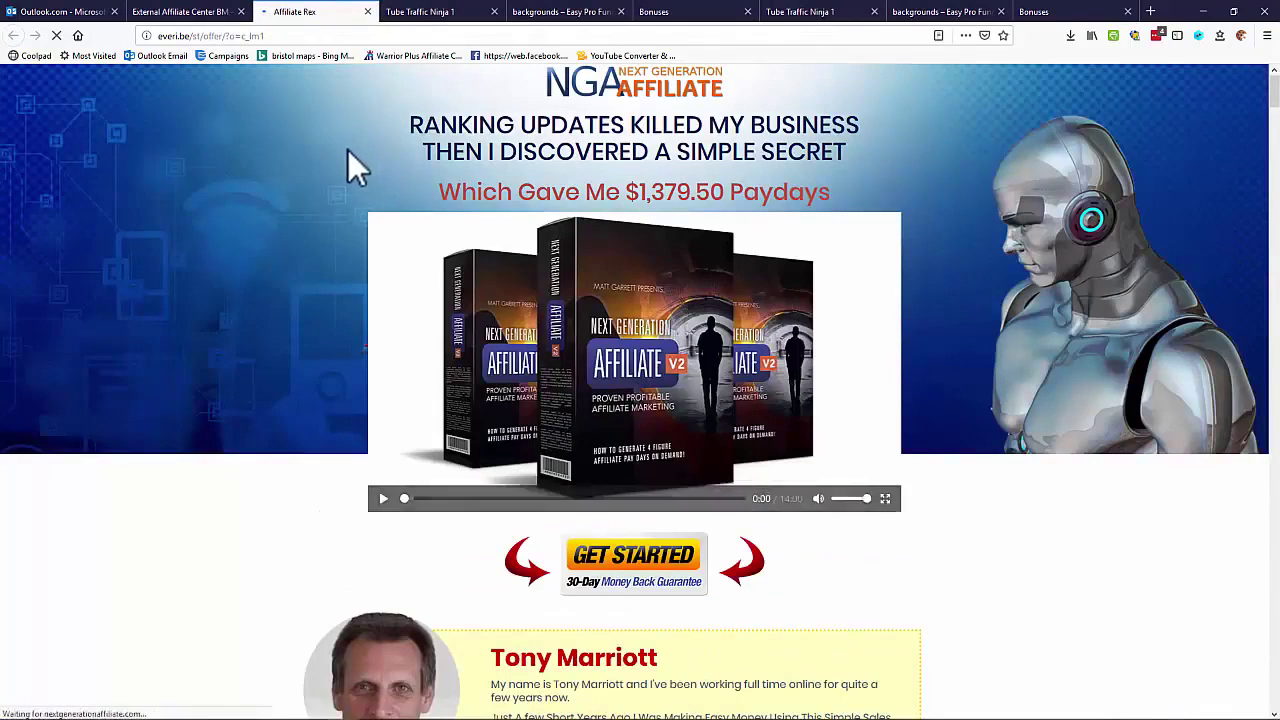
pyautogui.scroll(-3, 270, 252)
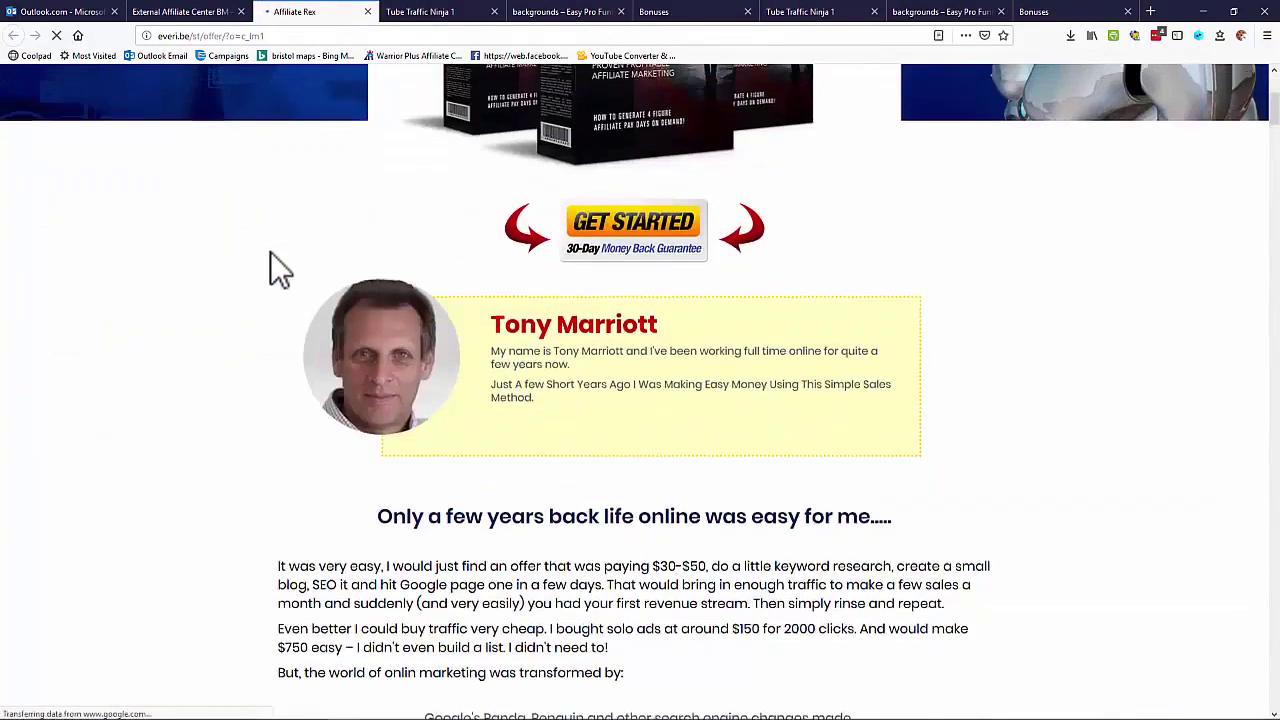
pyautogui.scroll(3, 272, 253)
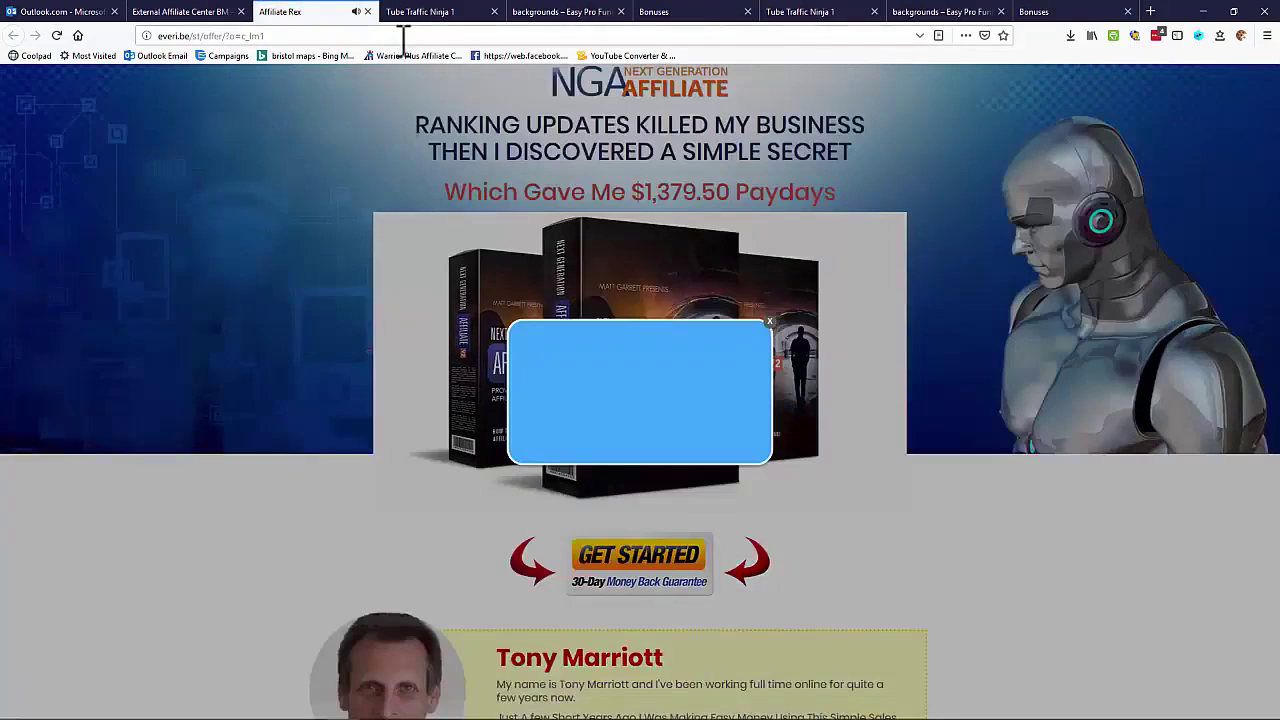